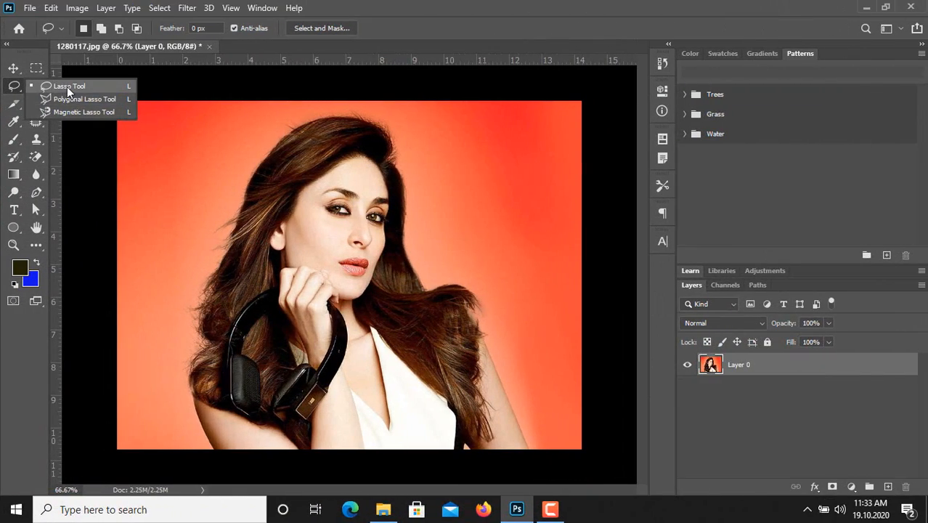
Step: Draw a trial freehand selection with the Lasso tool on the plain background beside the woman, and deselect it
left_click(68, 88)
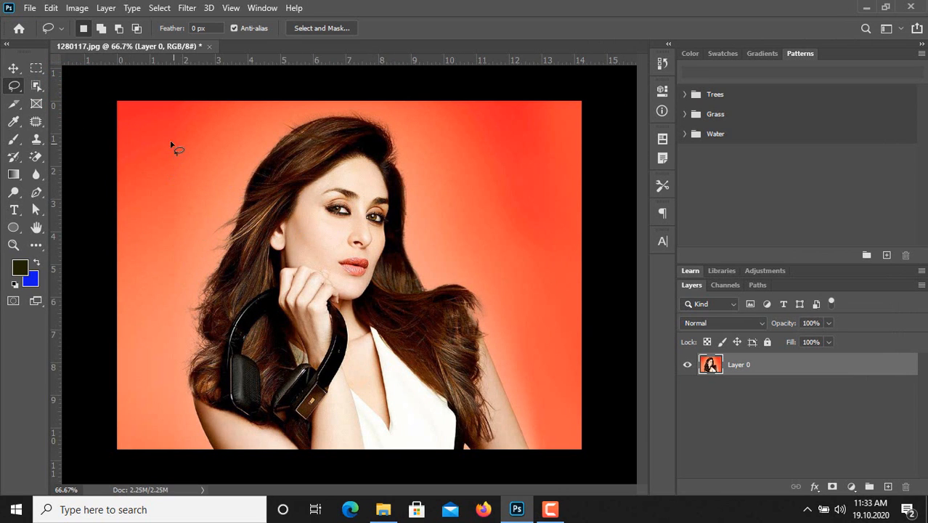
mouse_move(166, 132)
left_mouse_down()
mouse_move(210, 159)
mouse_move(206, 187)
mouse_move(169, 202)
mouse_move(178, 244)
left_mouse_up()
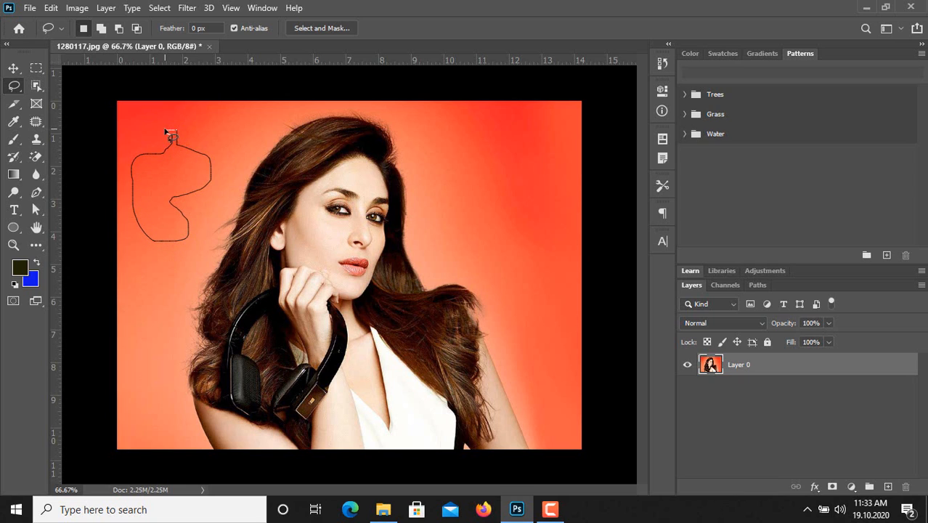
left_click_drag(166, 131, 167, 132)
left_click(159, 7)
left_click(183, 35)
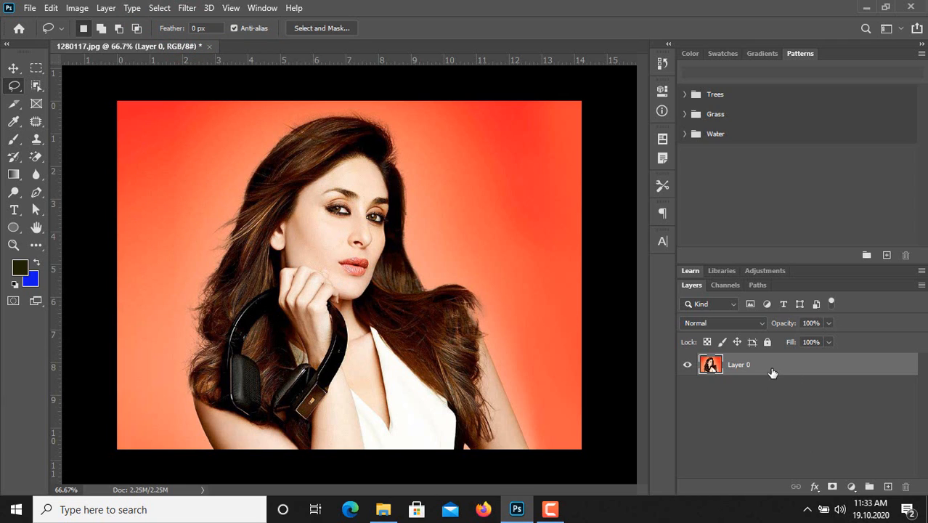
Step: Duplicate Layer 0 and hide the original layer
left_click(775, 366)
key("ctrl+j")
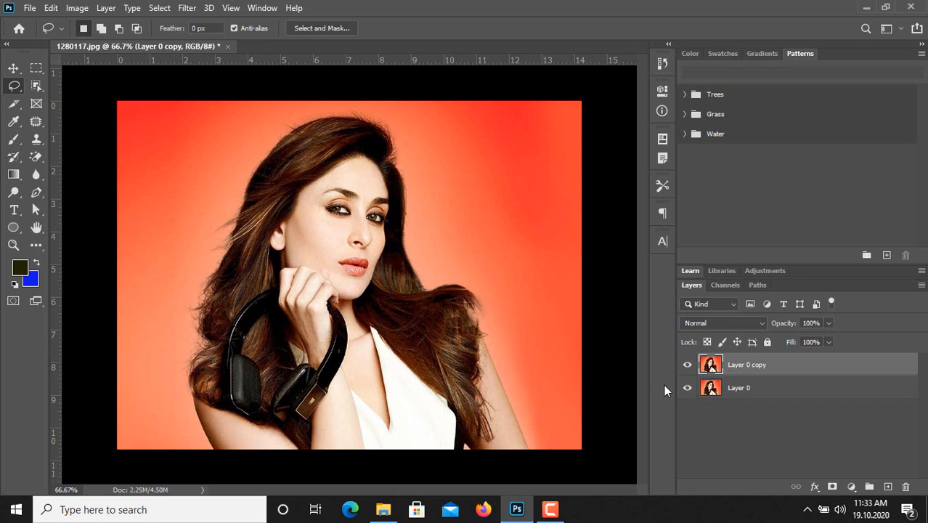
left_click(687, 389)
Step: Trace the woman's hair, arms and lower edge with a freehand lasso selection and invert it to select the background
left_click(214, 451)
mouse_move(188, 392)
left_mouse_down()
mouse_move(204, 287)
mouse_move(237, 188)
mouse_move(260, 152)
mouse_move(322, 113)
mouse_move(357, 114)
mouse_move(396, 139)
mouse_move(411, 244)
mouse_move(450, 288)
left_mouse_up()
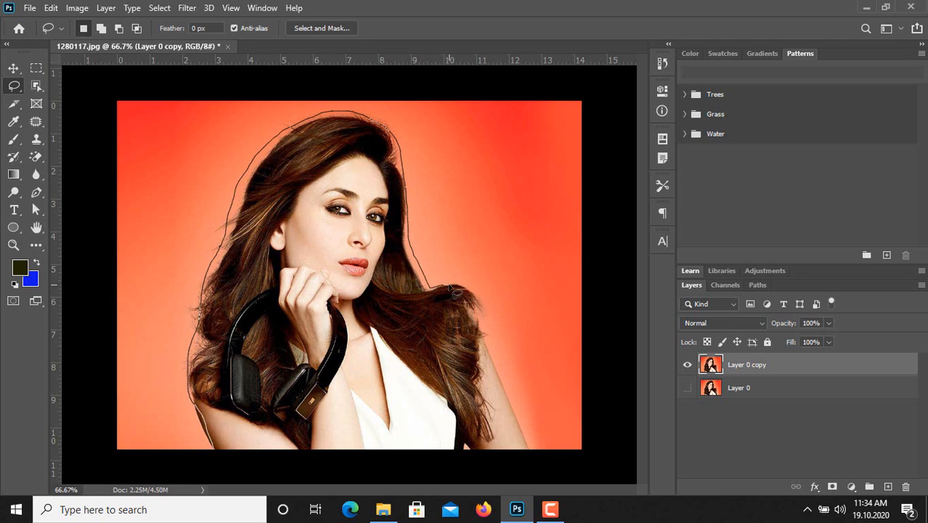
mouse_move(479, 344)
left_mouse_down()
mouse_move(527, 443)
mouse_move(512, 450)
mouse_move(215, 449)
left_mouse_up()
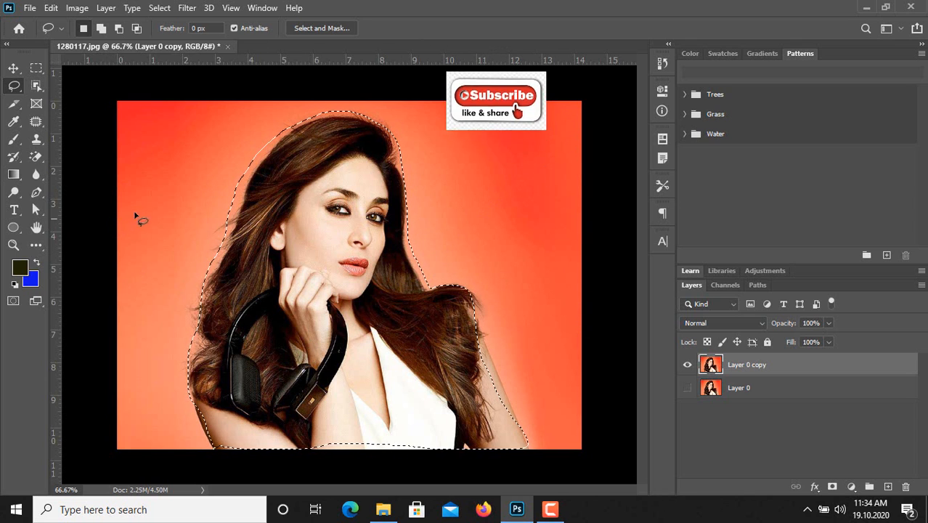
left_click(159, 8)
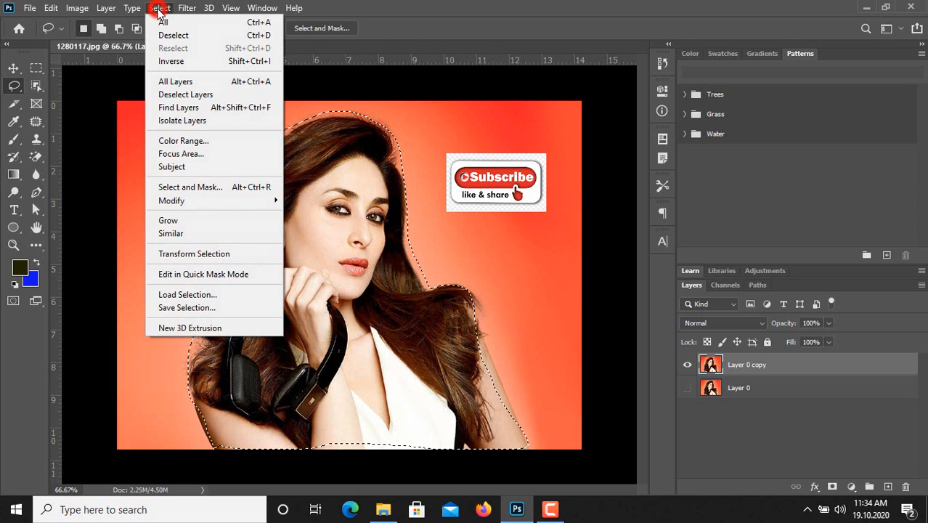
left_click(193, 65)
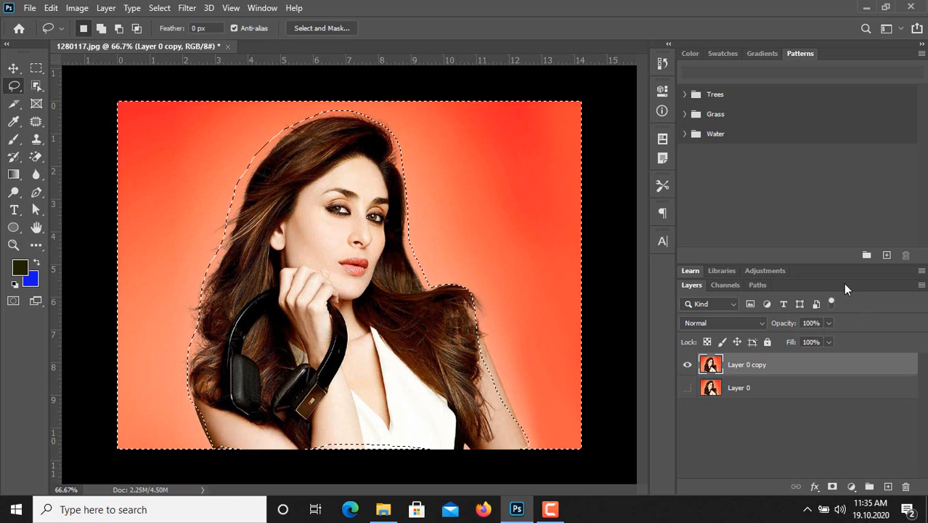
Step: Add a Solid Color fill layer over the selected background, using bright red f00d06
left_click(851, 488)
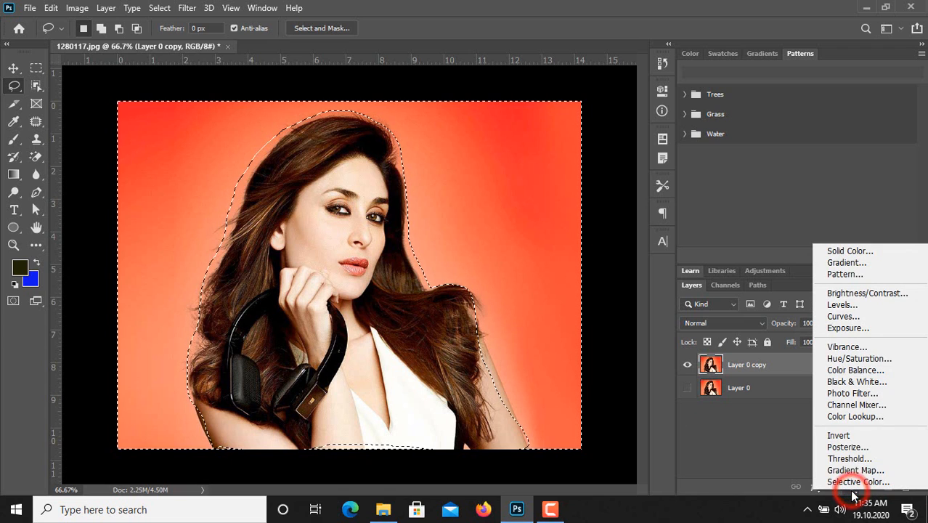
left_click(851, 252)
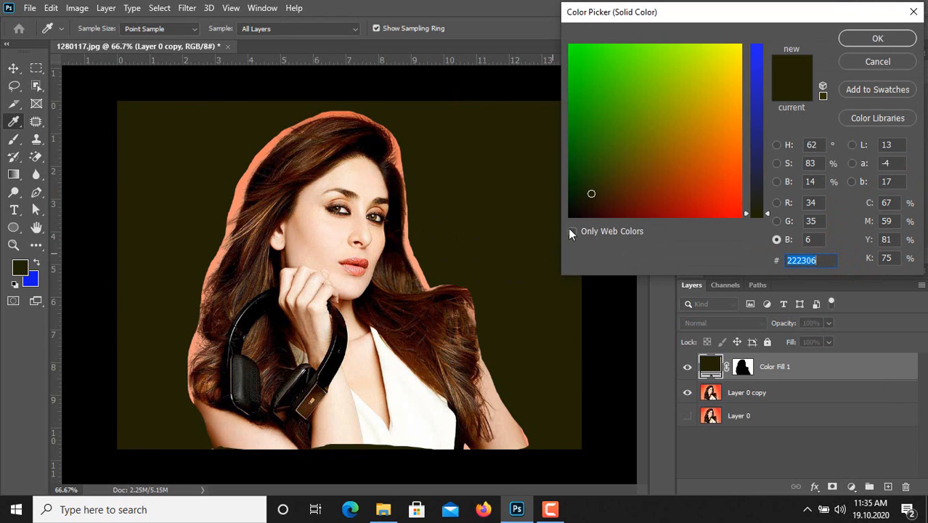
left_click_drag(615, 95, 653, 112)
left_click(698, 209)
left_click(623, 201)
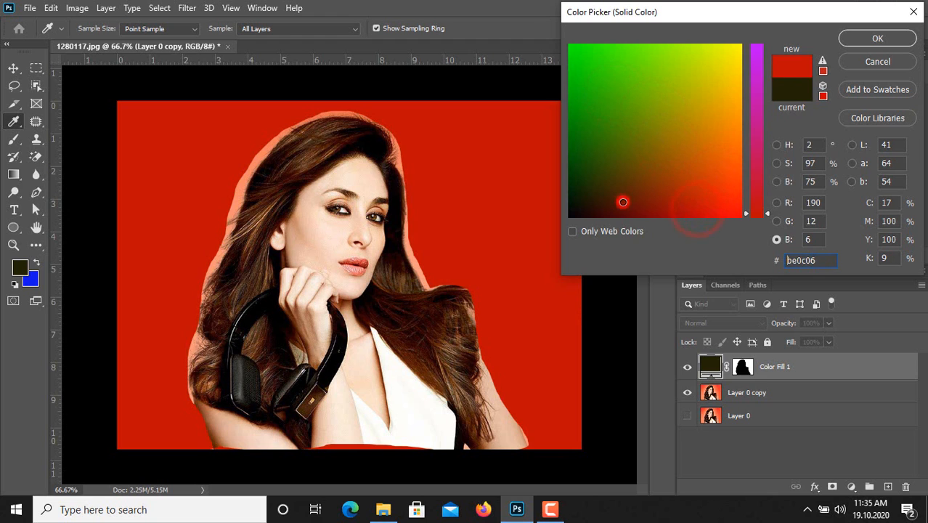
left_click(587, 138)
left_click(718, 206)
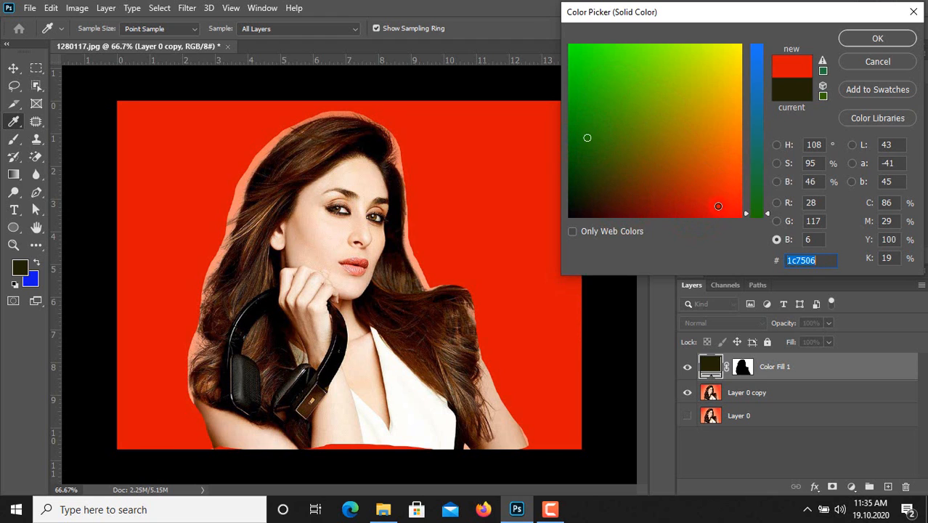
left_click(660, 166)
left_click(613, 124)
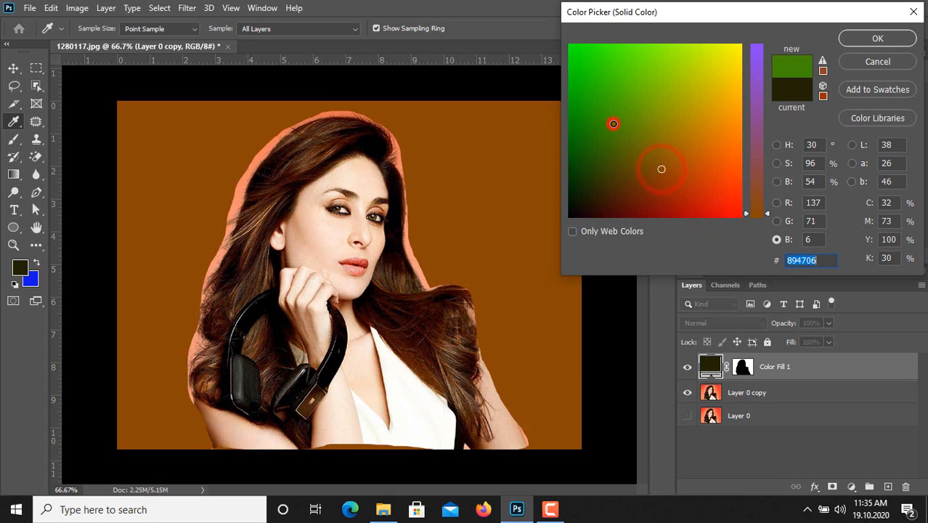
left_click(693, 85)
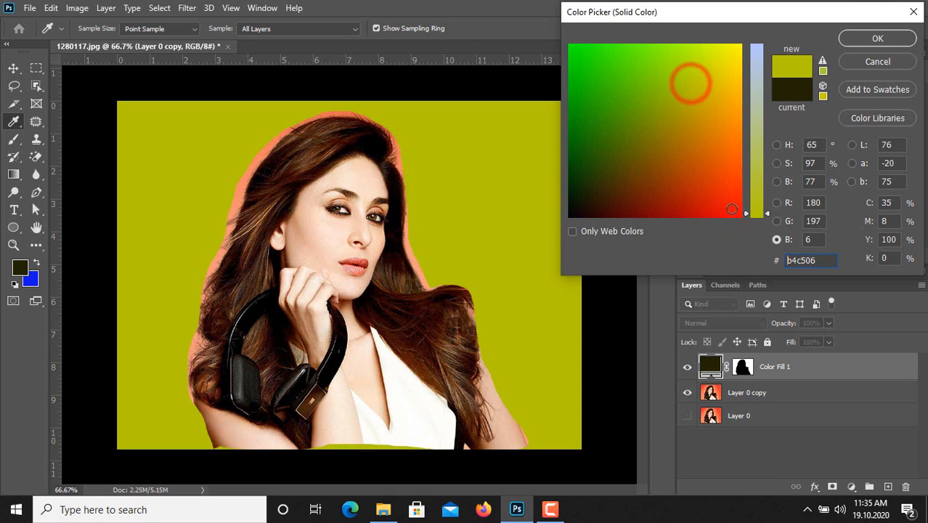
left_click(731, 209)
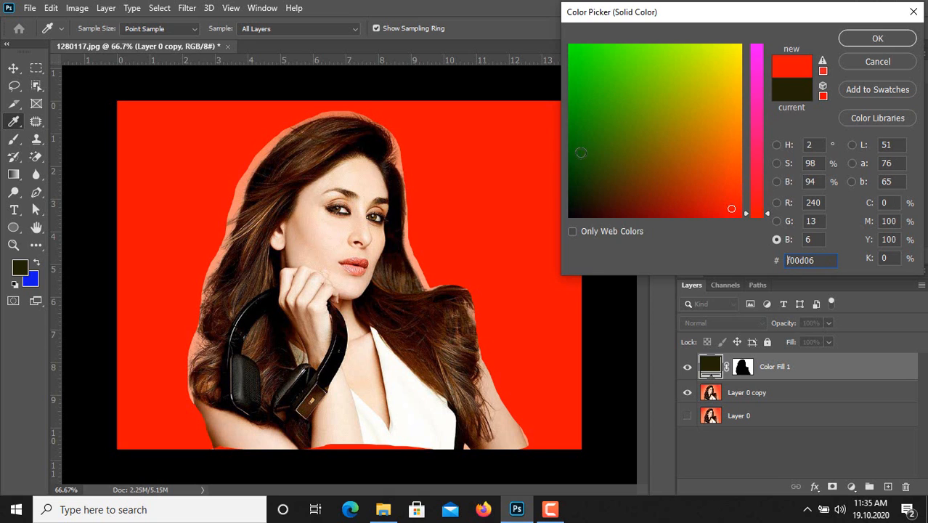
left_click(881, 38)
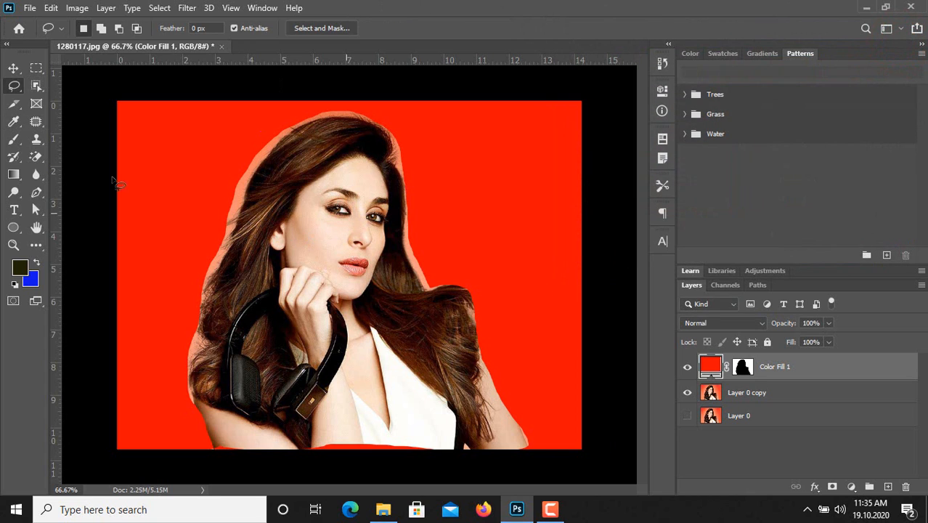
Step: Draw a small trial selection with the Polygonal Lasso tool on the red background, and deselect it
left_click(15, 86)
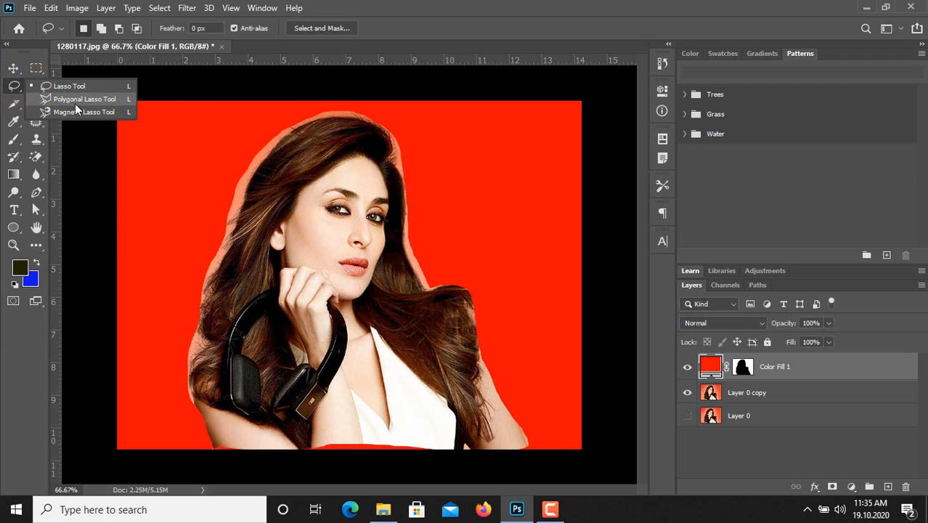
left_click(81, 101)
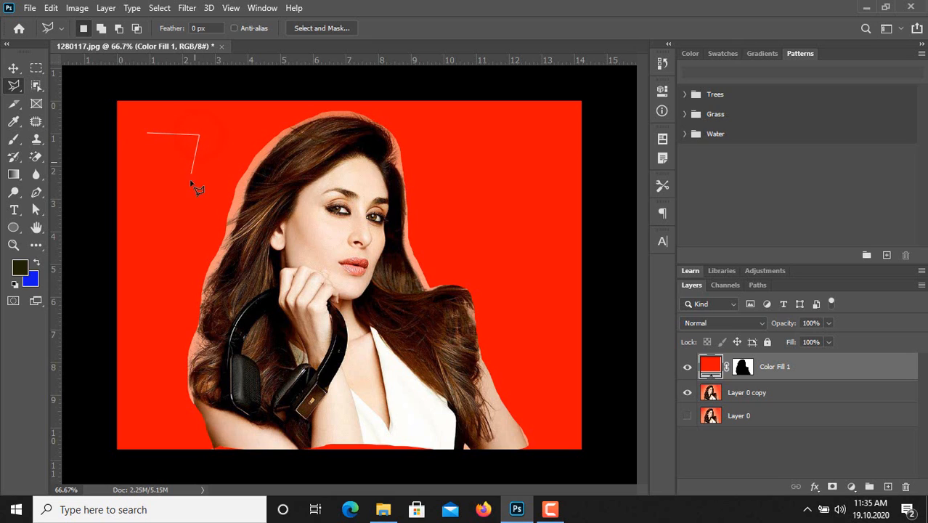
left_click(149, 135)
left_click(160, 8)
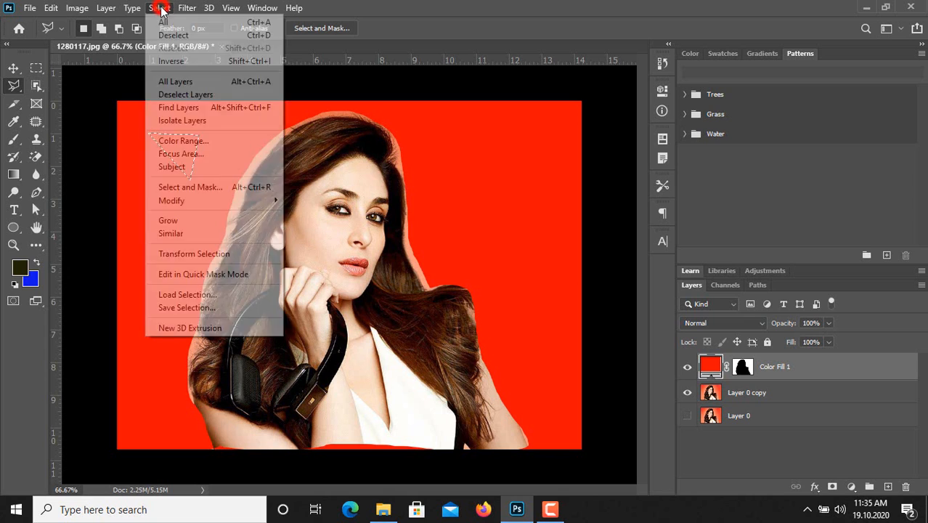
left_click(175, 37)
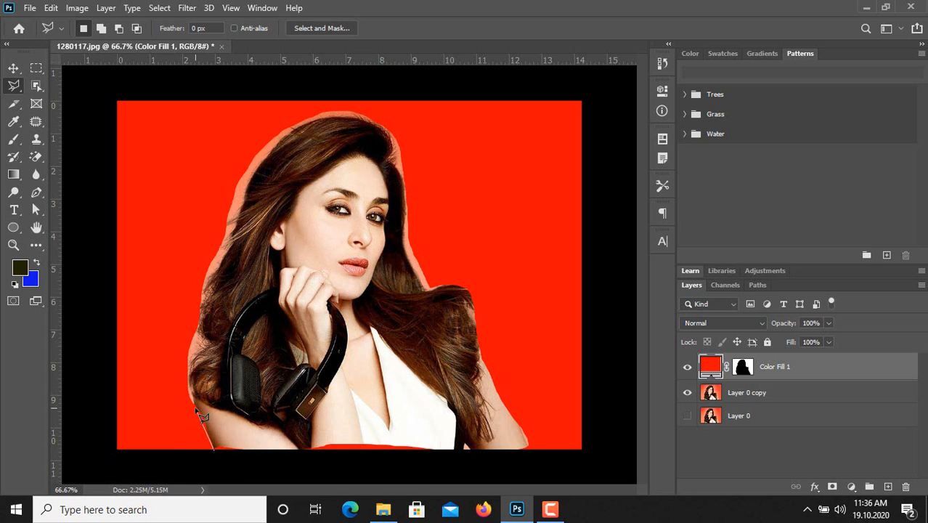
Step: Trace a polygonal lasso outline from the arm beside the headphones up along the hair and over the crown of the head
scroll(202, 416, "up", 1)
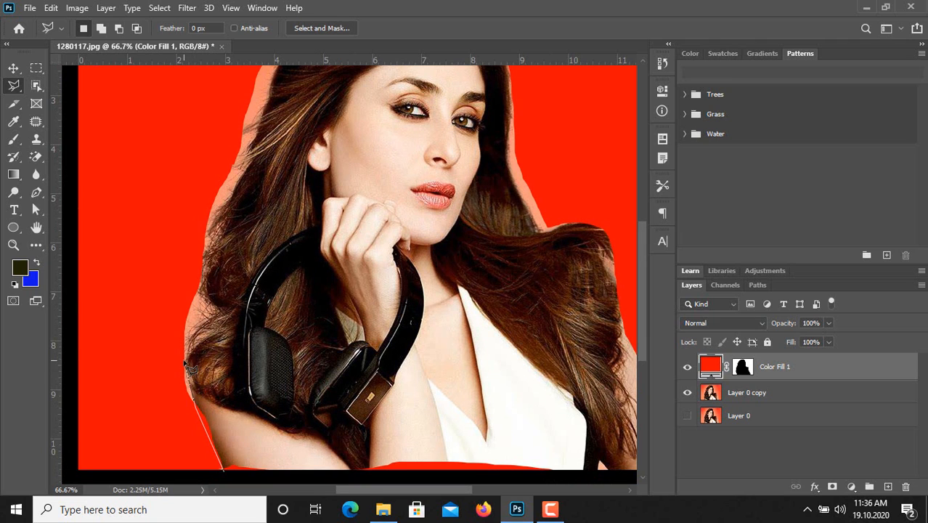
left_click(210, 280)
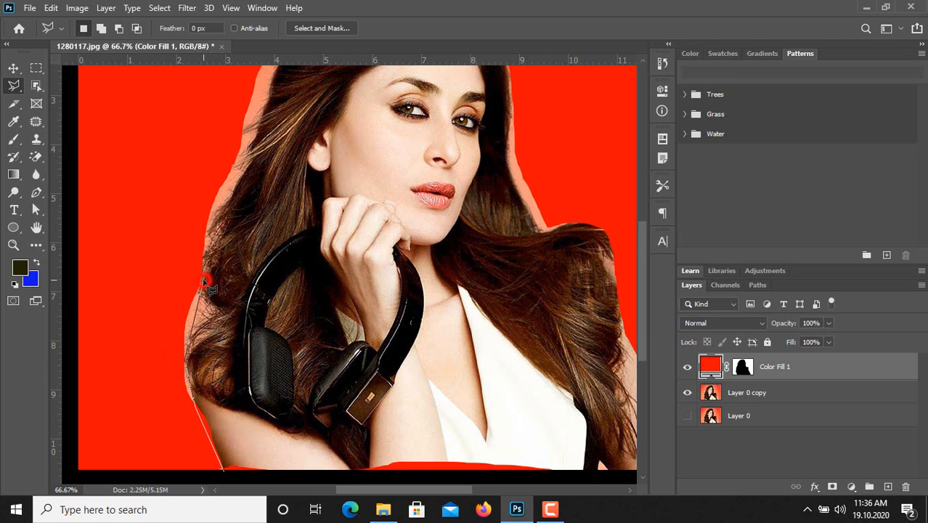
left_click(268, 101)
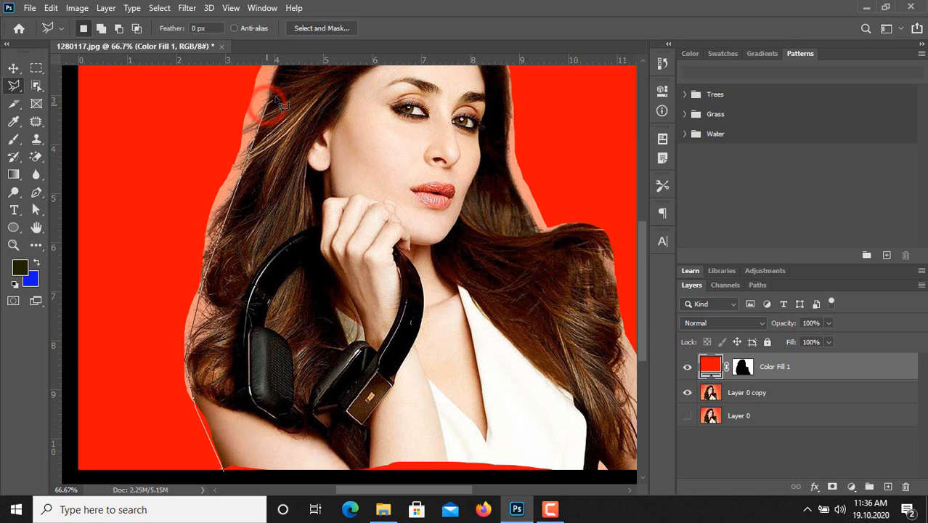
scroll(289, 77, "up", 3)
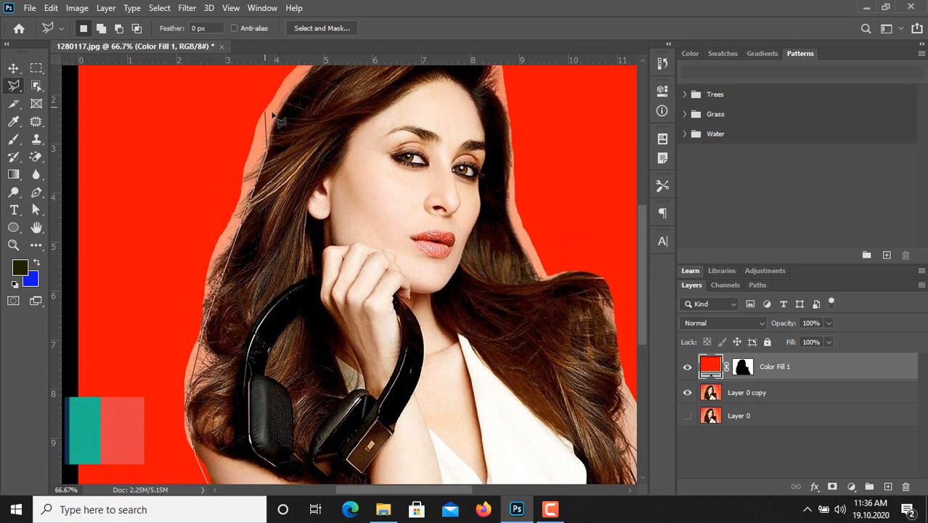
left_click(287, 93)
scroll(336, 79, "up", 2)
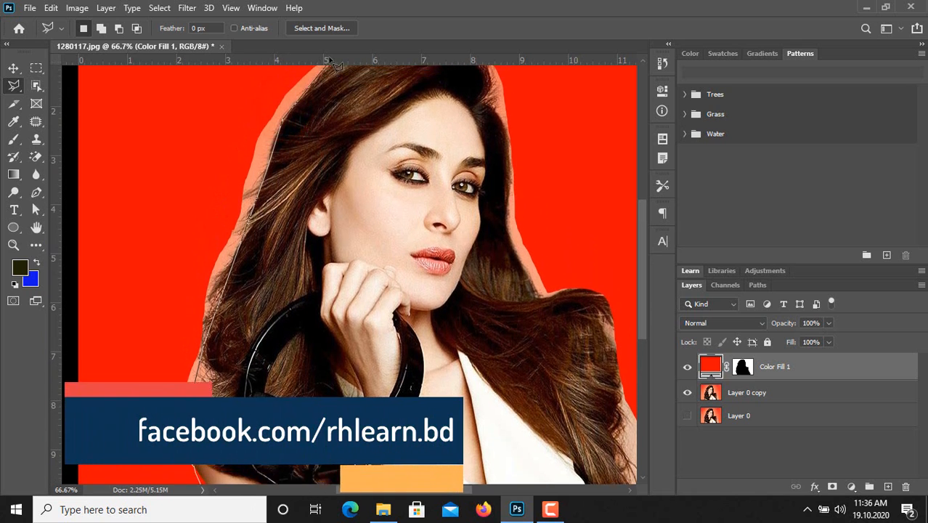
scroll(398, 73, "up", 2)
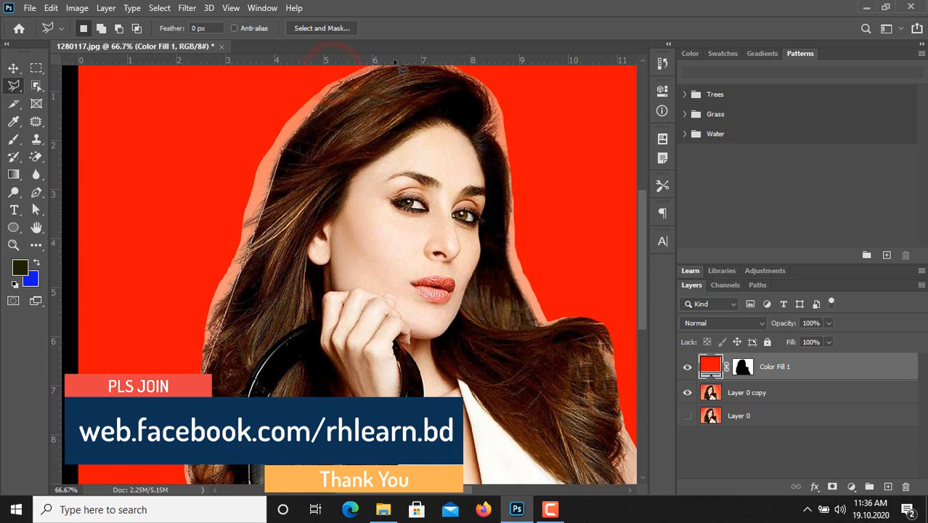
left_click(465, 89)
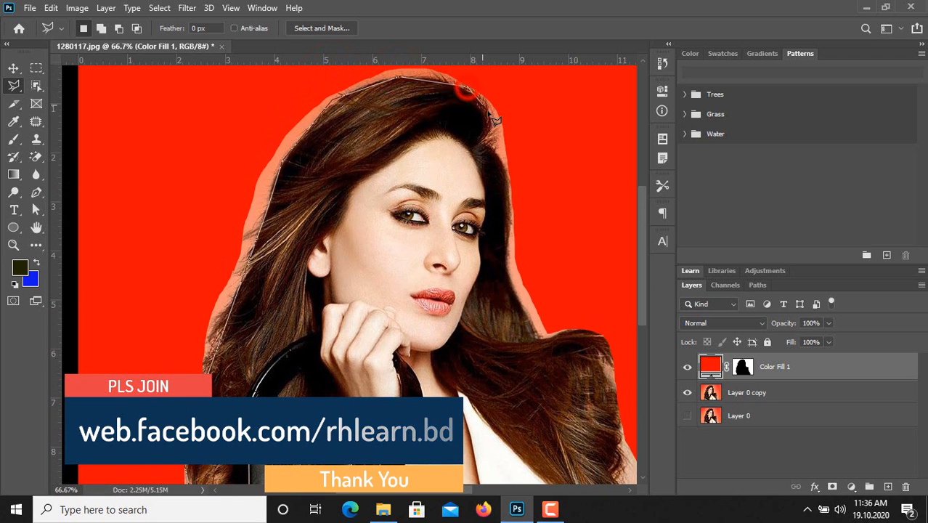
Step: Continue the polygonal lasso outline down the other side of the hair, over the shoulder curls and along the outer arm
left_click(498, 172)
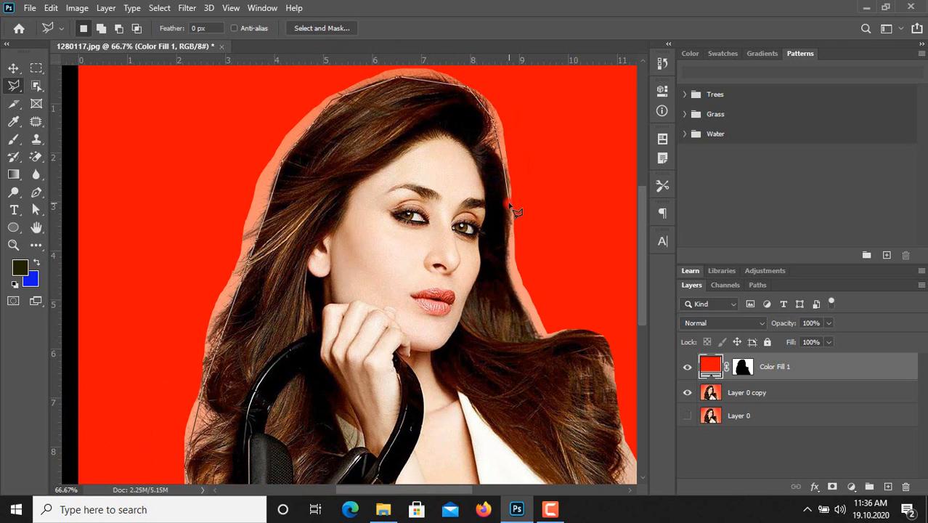
left_click(506, 199)
left_click(507, 274)
left_click(603, 336)
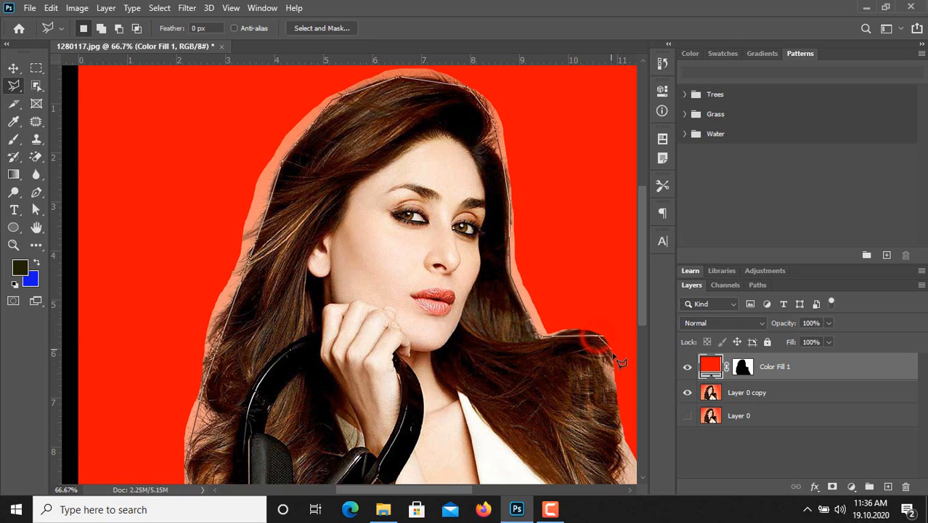
left_click(613, 354)
left_click(622, 424)
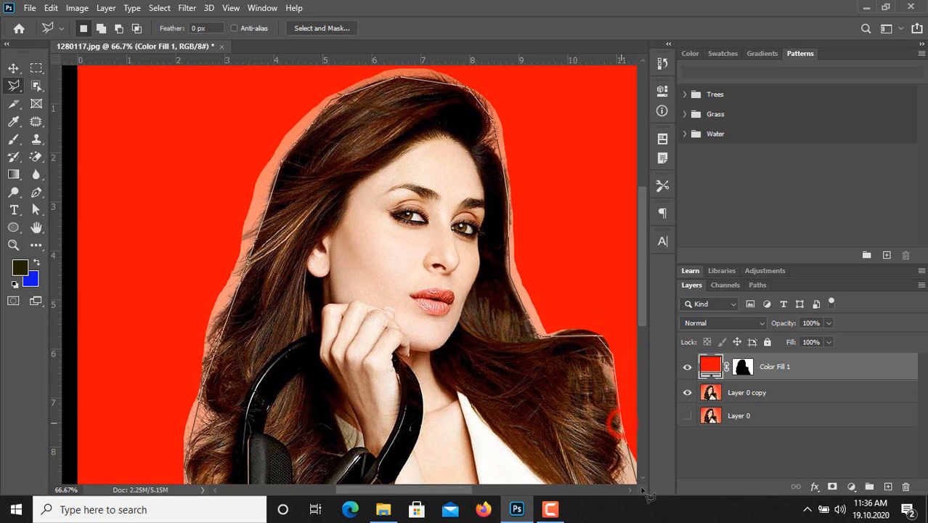
left_click(634, 478)
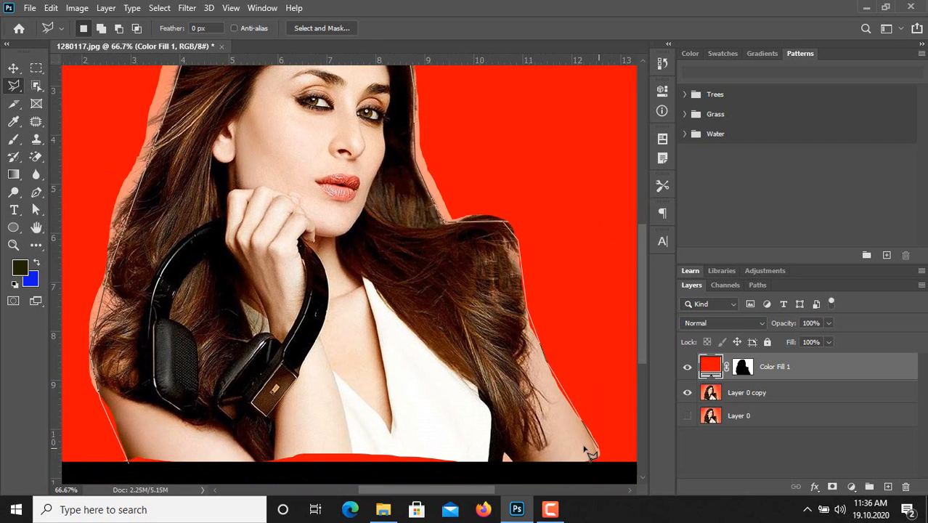
left_click(599, 453)
Step: Run the polygonal lasso outline outside the canvas around all its edges and close it at the starting point below the arm
key("ctrl+minus")
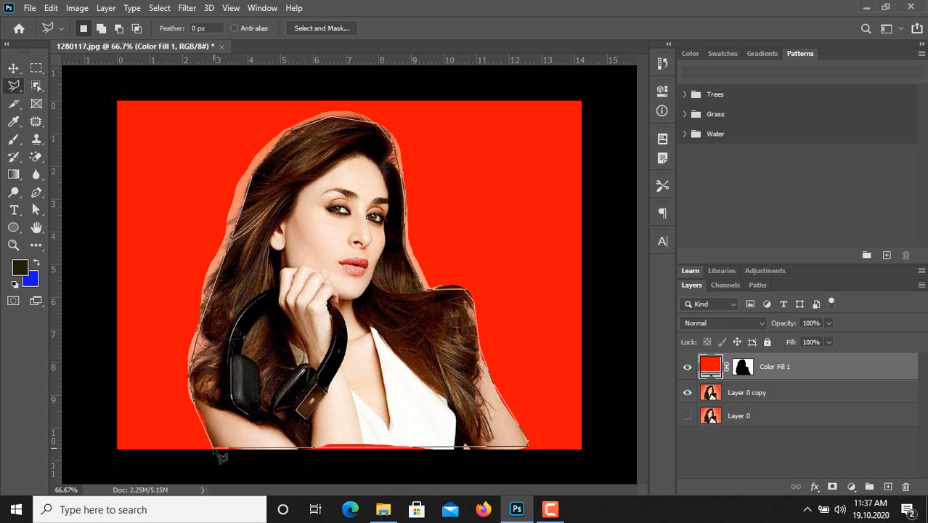
left_click(526, 469)
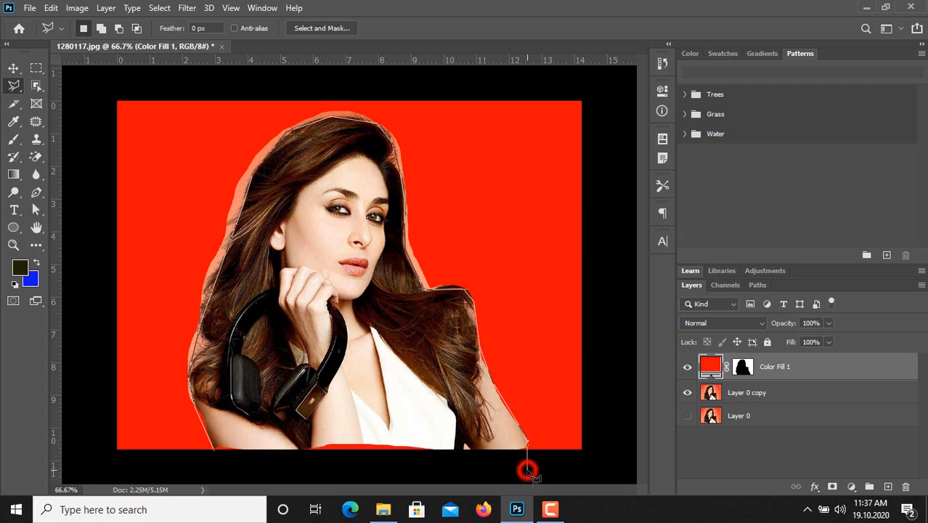
left_click(618, 460)
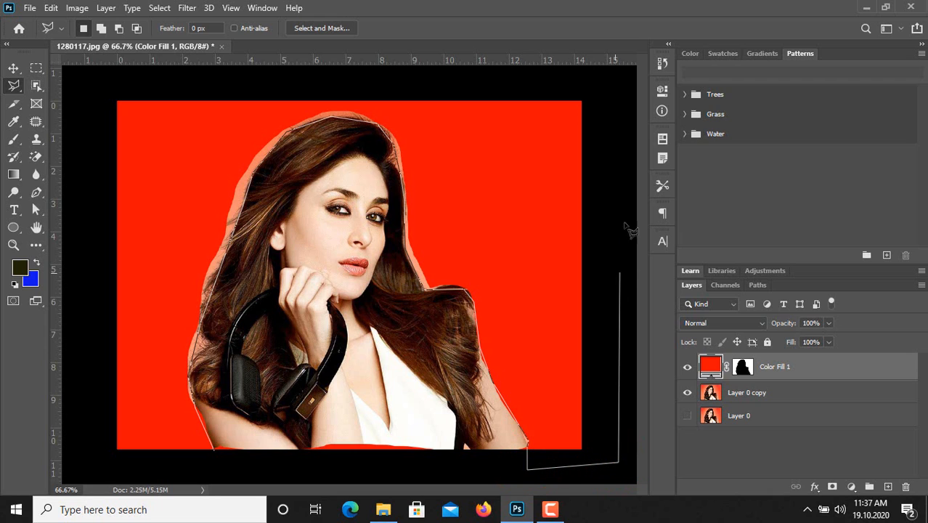
left_click(610, 91)
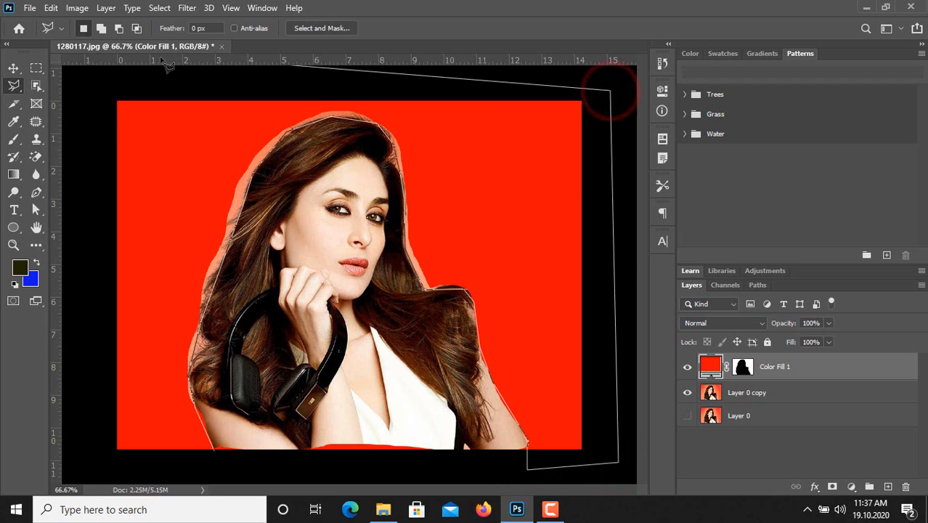
left_click(95, 86)
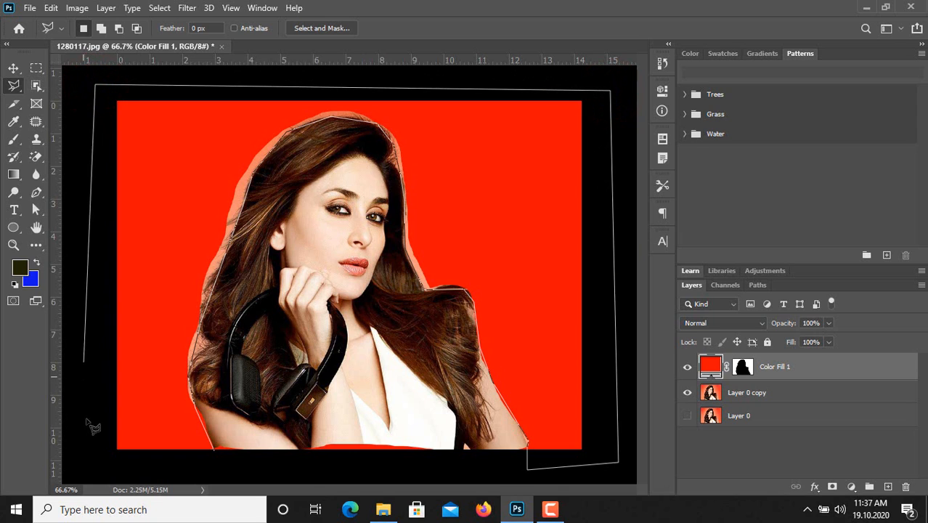
left_click(90, 468)
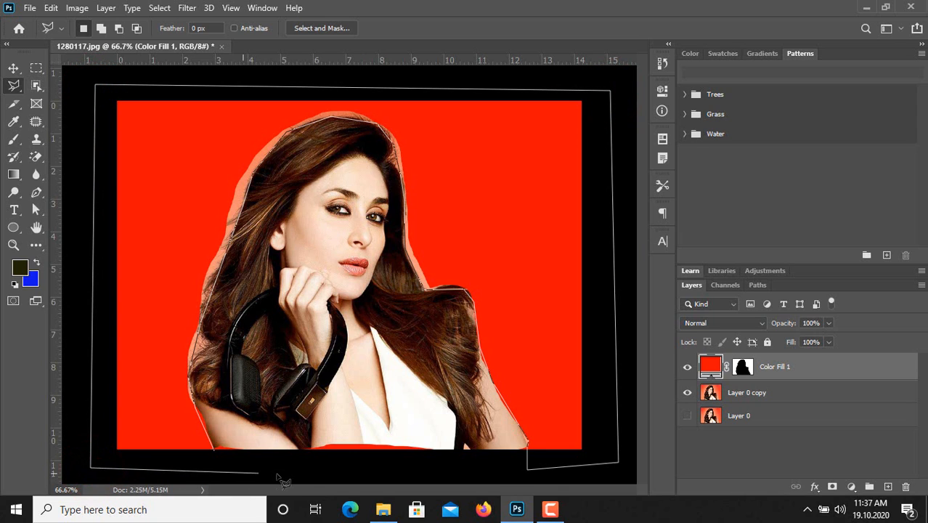
left_click(216, 453)
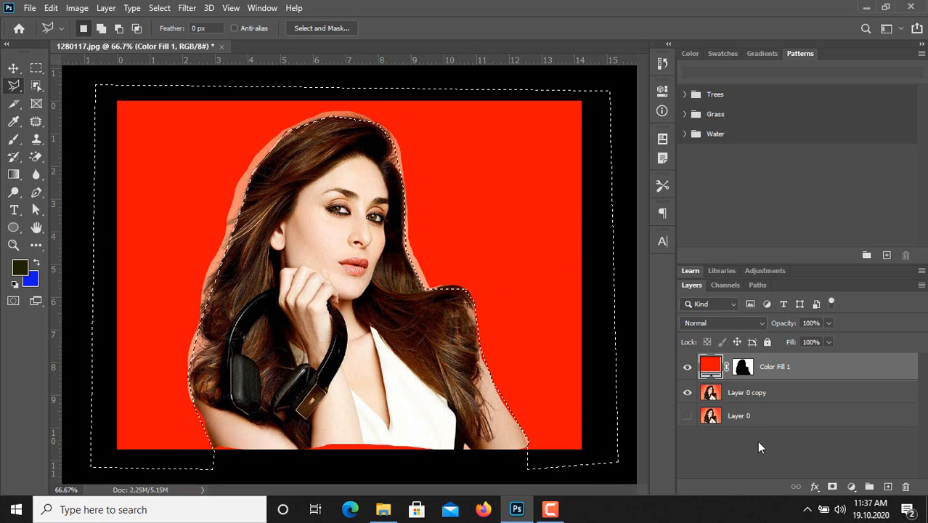
Step: Start a Gradient fill layer on the selected background and expand the Grays and Pastels preset groups
left_click(851, 485)
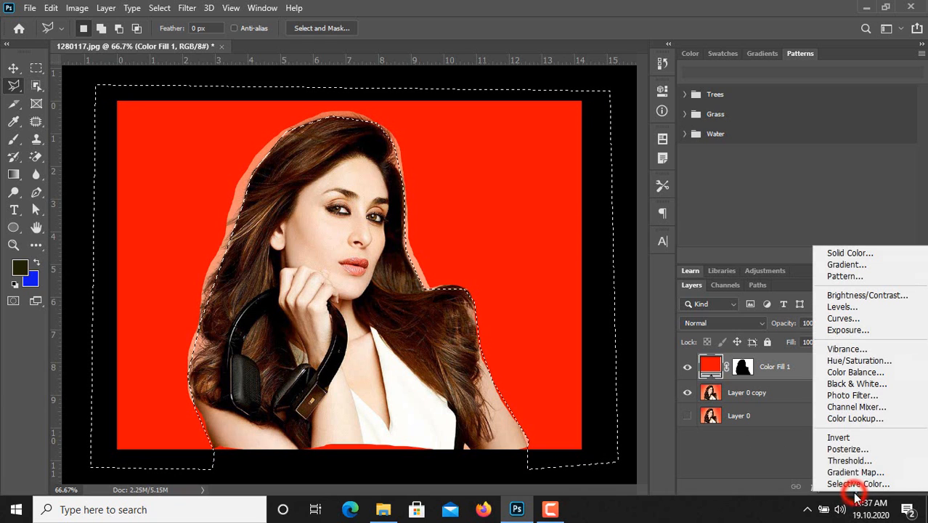
left_click(869, 266)
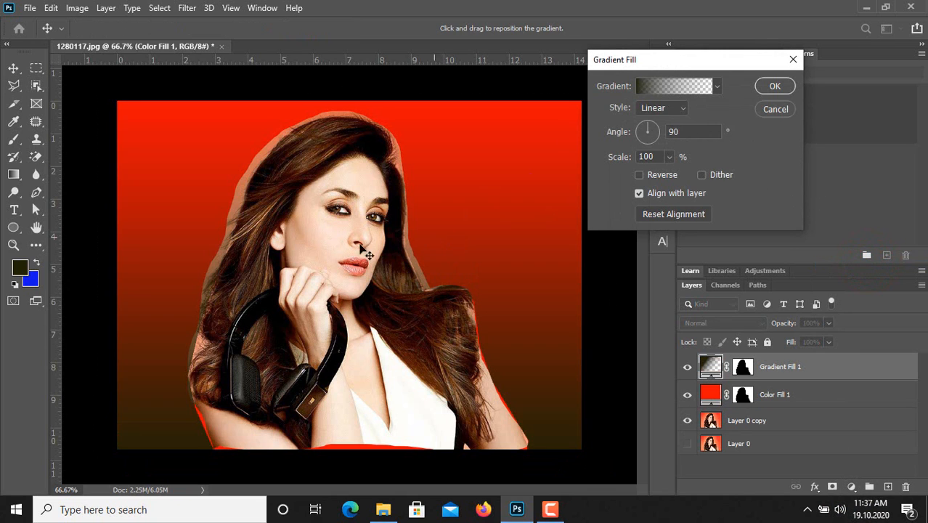
left_click(716, 88)
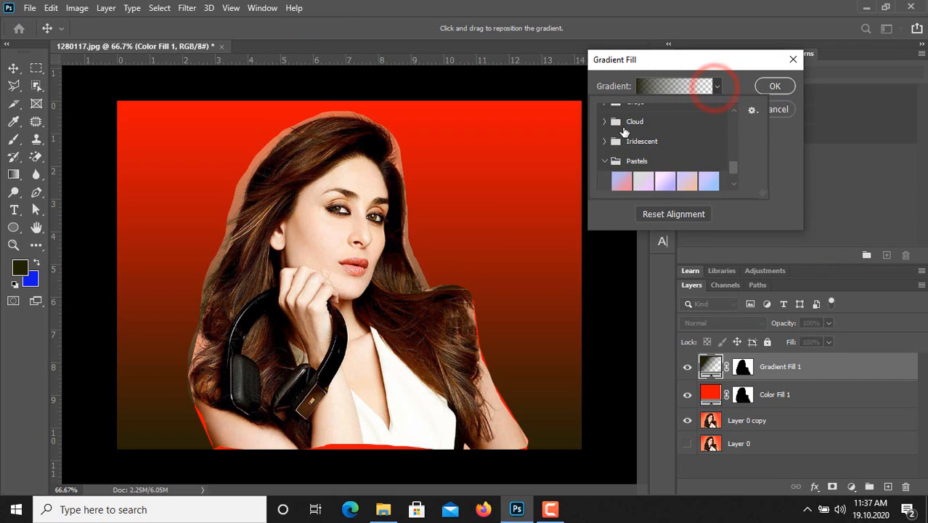
scroll(639, 149, "down", 2)
scroll(639, 149, "up", 3)
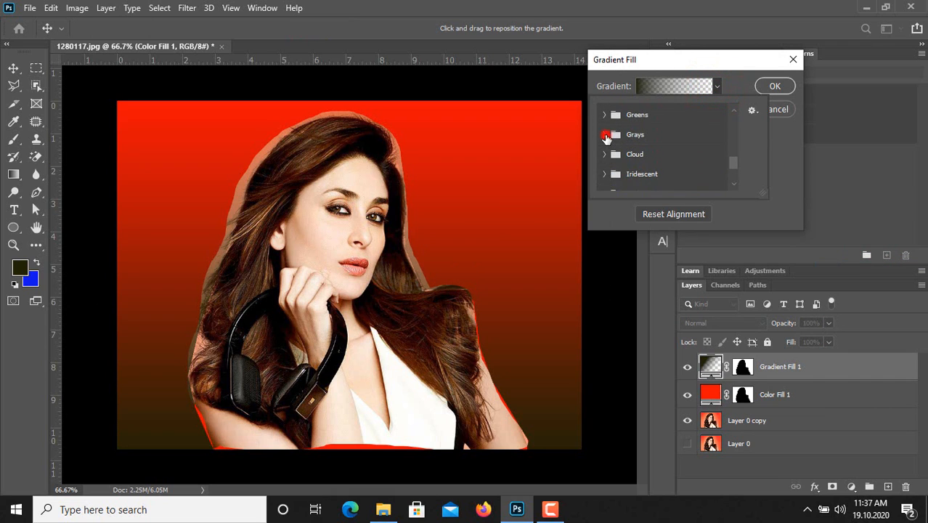
left_click(605, 135)
scroll(673, 157, "down", 3)
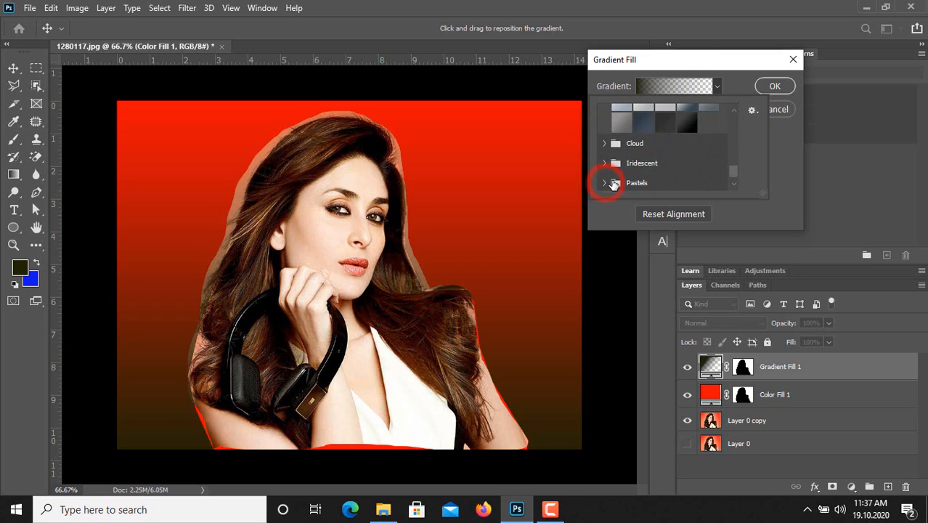
scroll(631, 182, "down", 1)
left_click(606, 161)
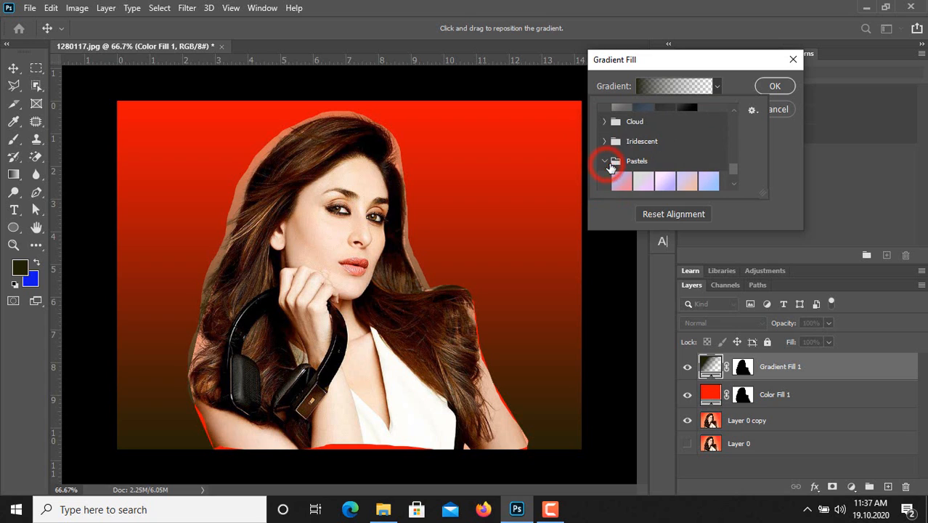
Step: Apply the pink-to-purple Pastels preset to the gradient fill and accept it with Linear style at 90 degrees
left_click(687, 173)
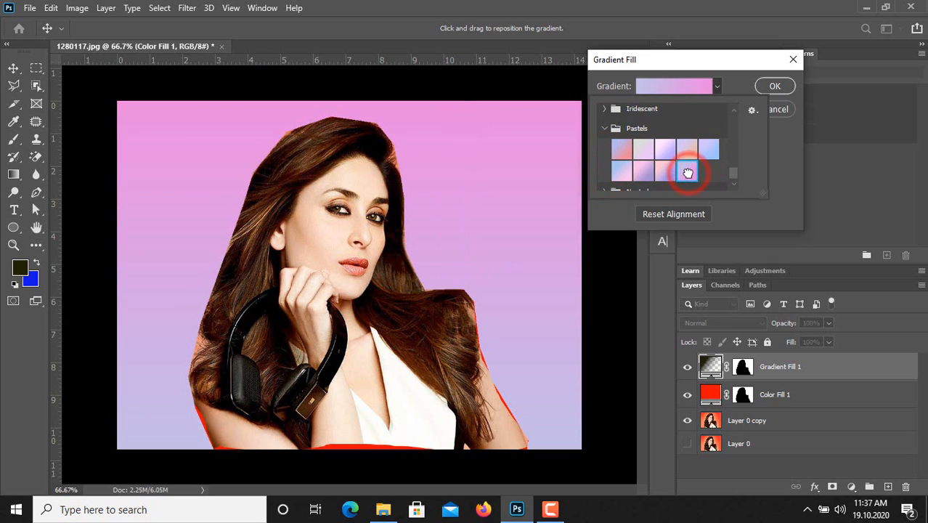
left_click(643, 173)
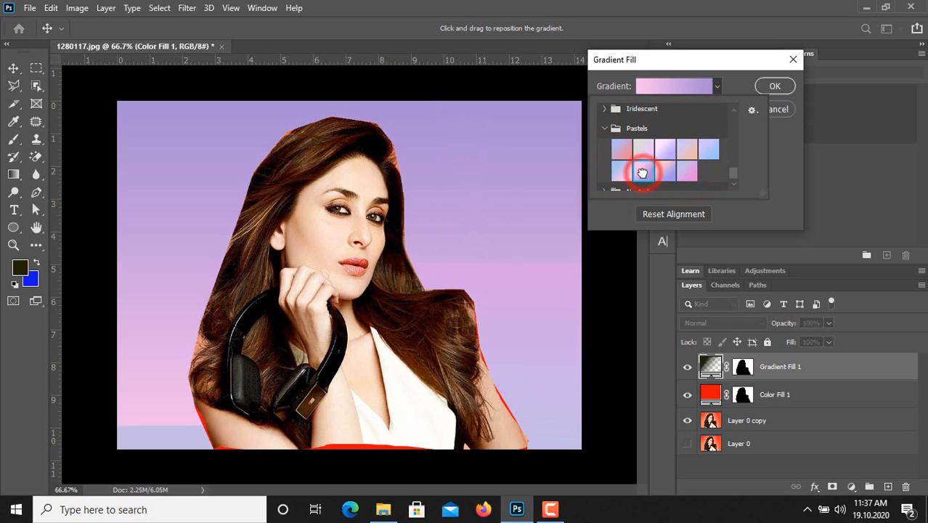
scroll(650, 138, "up", 6)
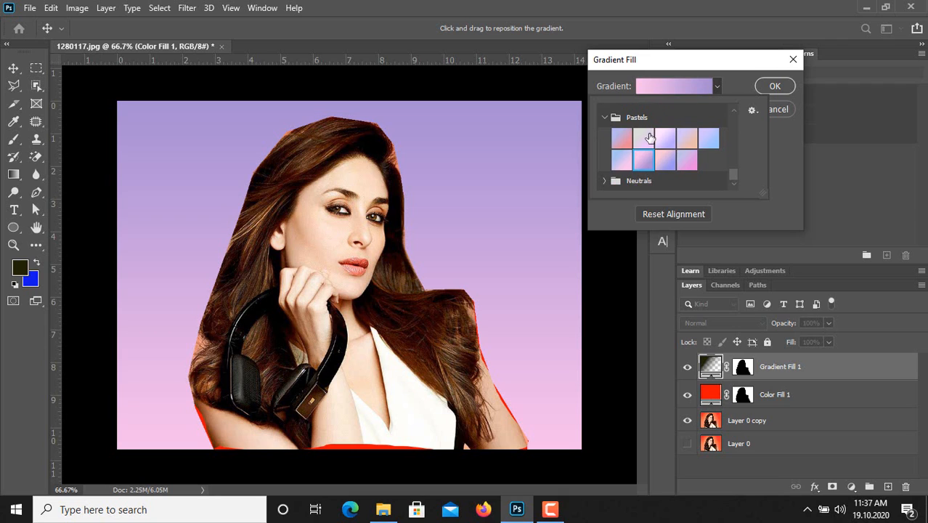
scroll(649, 138, "up", 2)
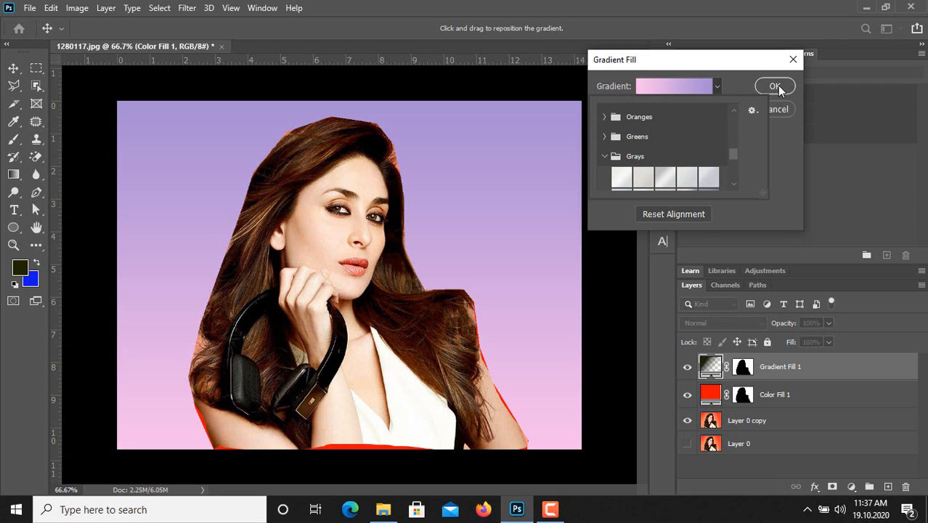
scroll(663, 148, "up", 2)
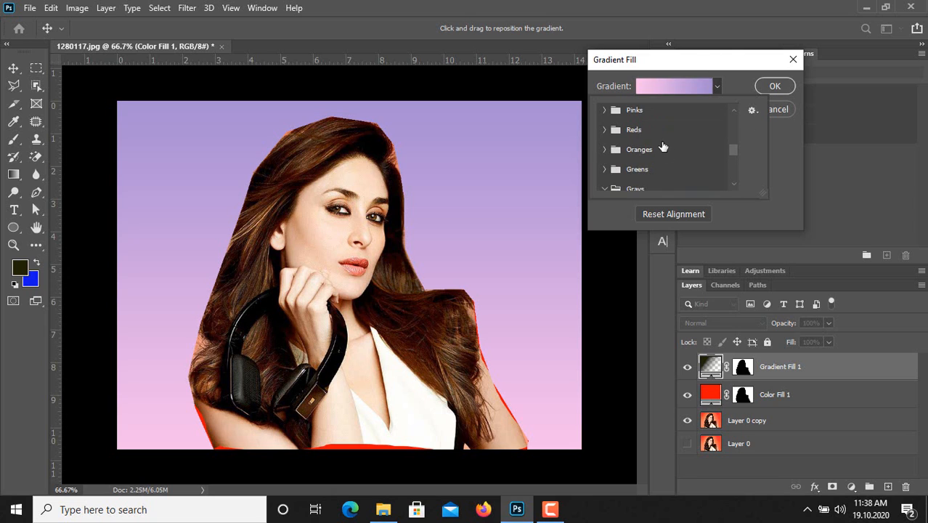
left_click(776, 87)
left_click(777, 87)
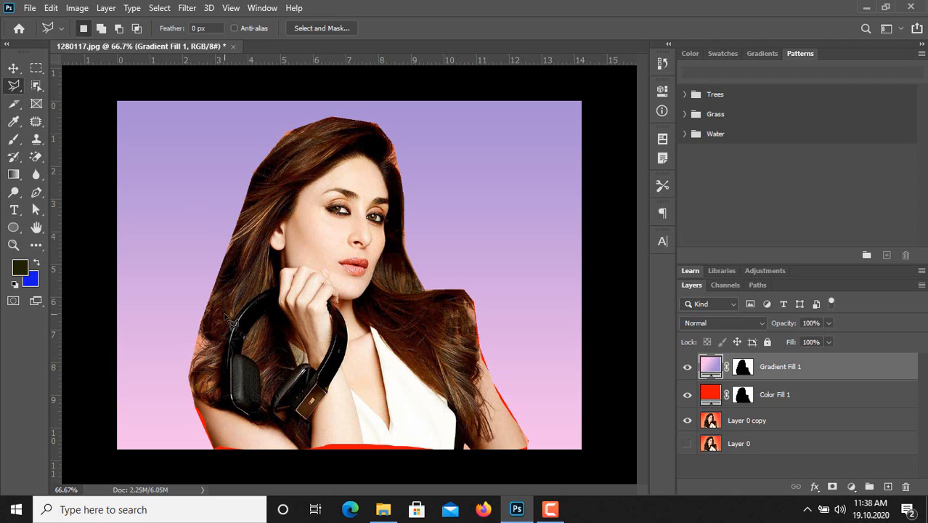
Step: Trace the woman's outline with the Magnetic Lasso tool, over the hair and down the outer arm, starting back along the photo's bottom edge
left_click(14, 88)
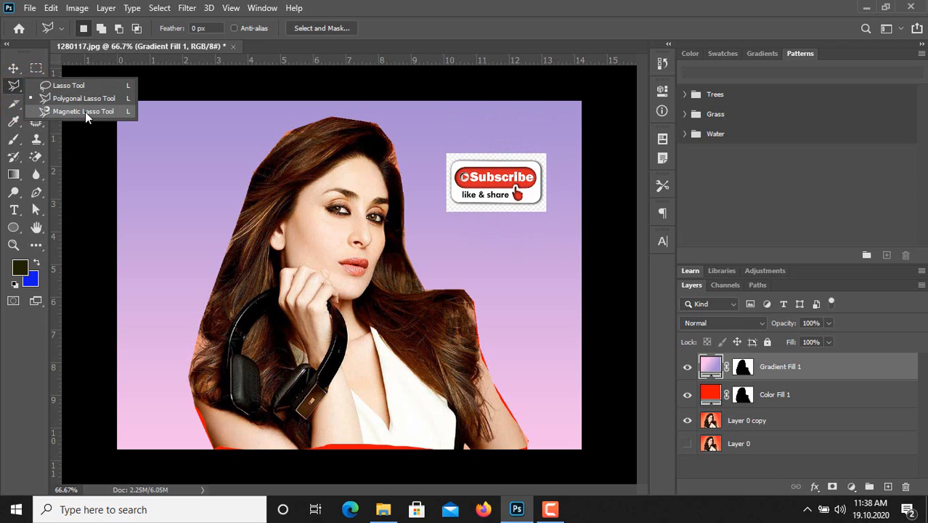
left_click(88, 112)
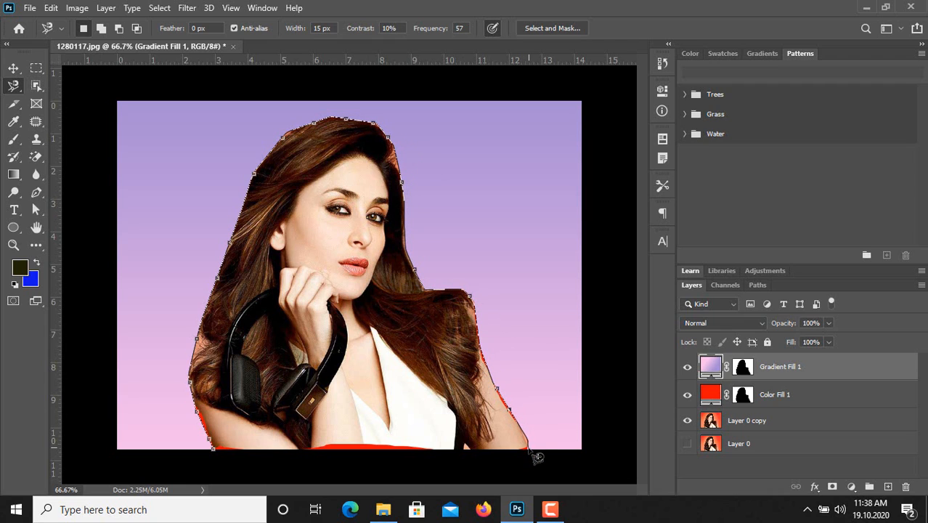
left_click(487, 450)
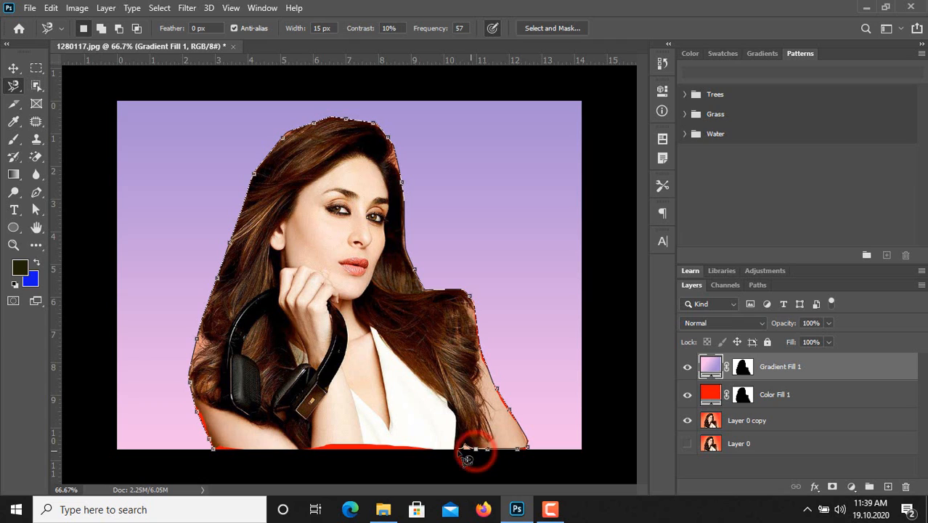
left_click(459, 449)
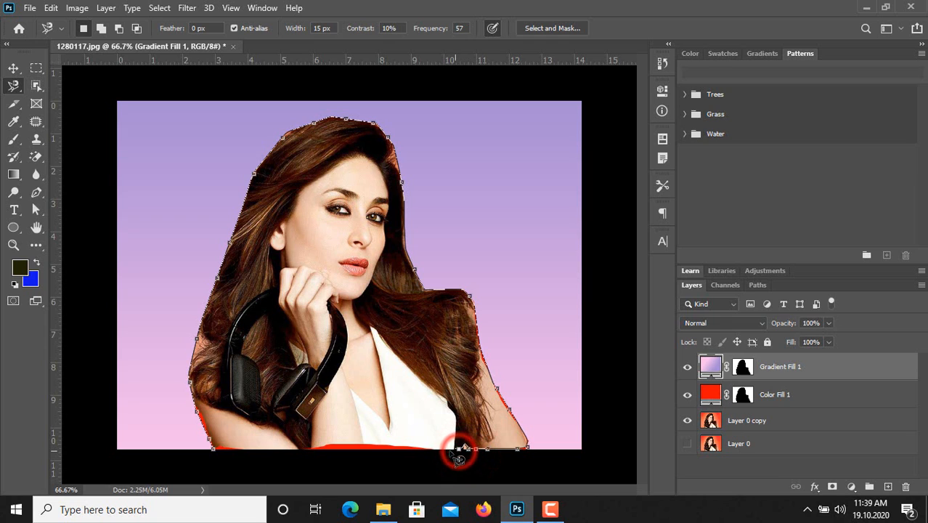
left_click(442, 450)
left_click(418, 450)
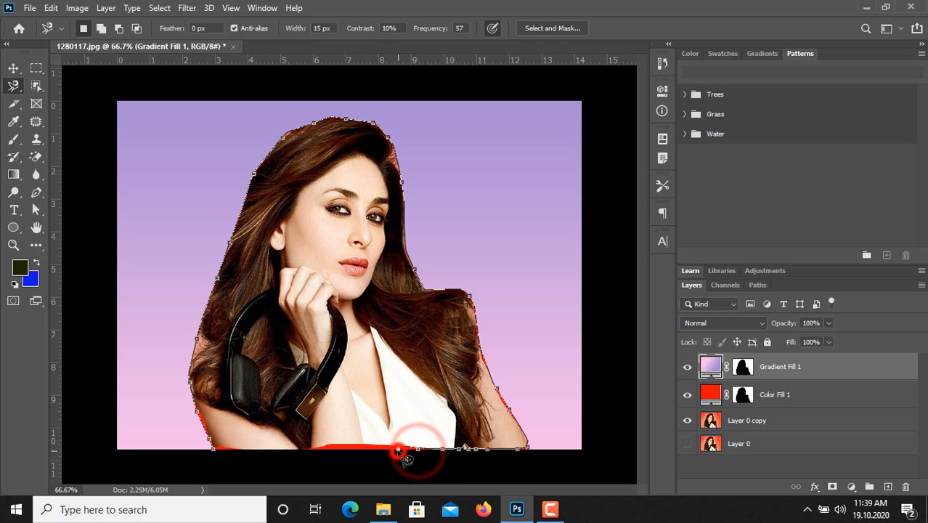
Step: Remove the misplaced anchor point, continue the magnetic lasso along the photo's bottom edge and close the selection at its start
left_click(398, 451)
key("BackSpace")
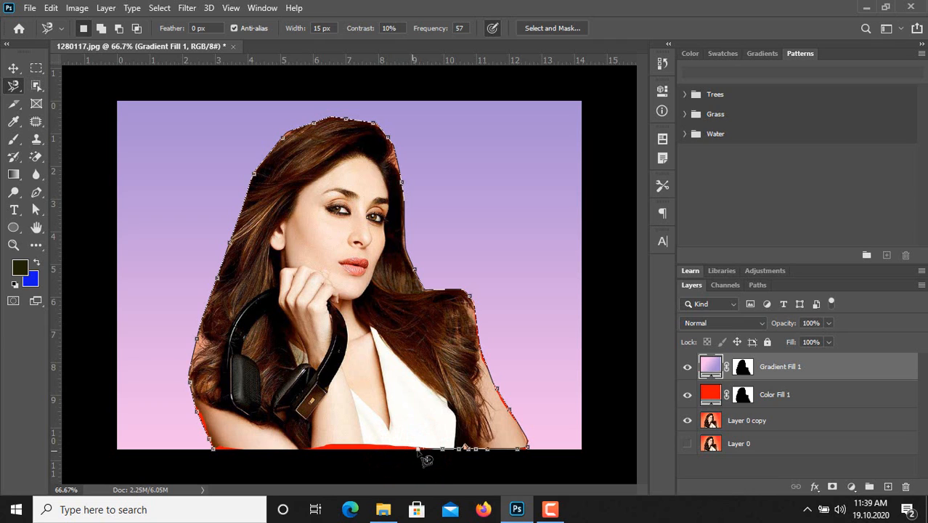
left_click(415, 452)
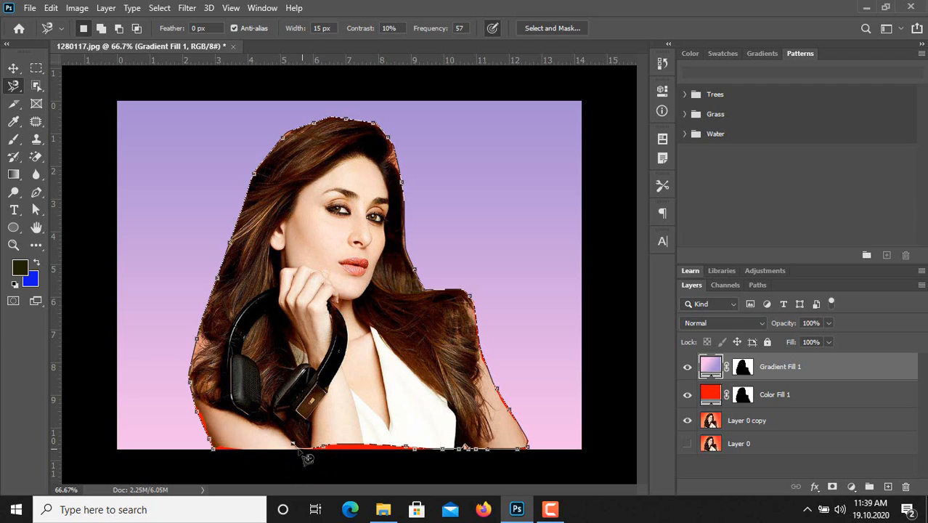
left_click(287, 449)
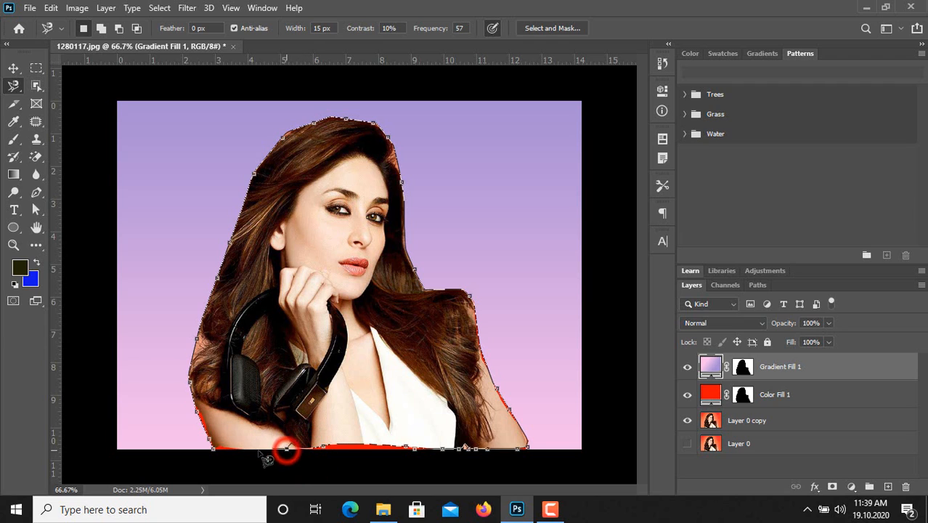
left_click(254, 450)
left_click(216, 453)
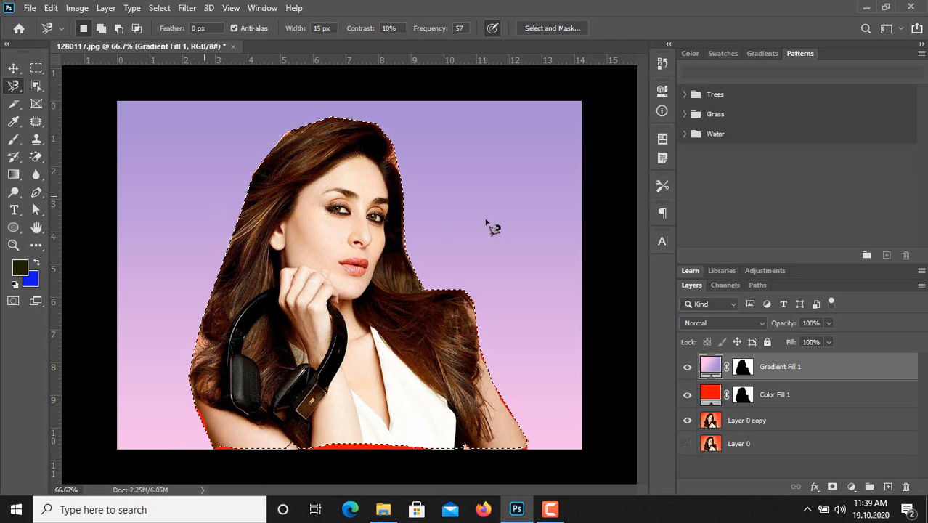
Step: Invert the selection and add a Solid Color fill layer over the background in red ea1e06
left_click(160, 8)
left_click(176, 62)
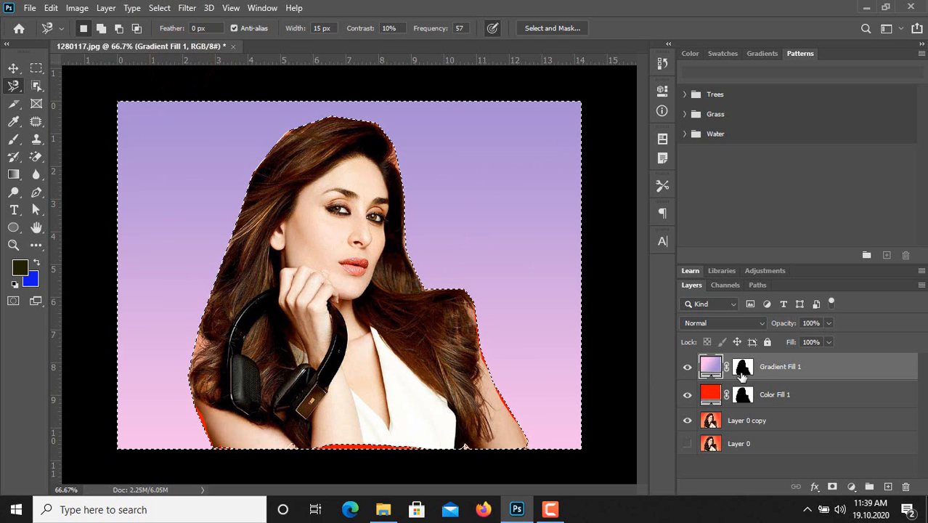
left_click(851, 487)
left_click(859, 254)
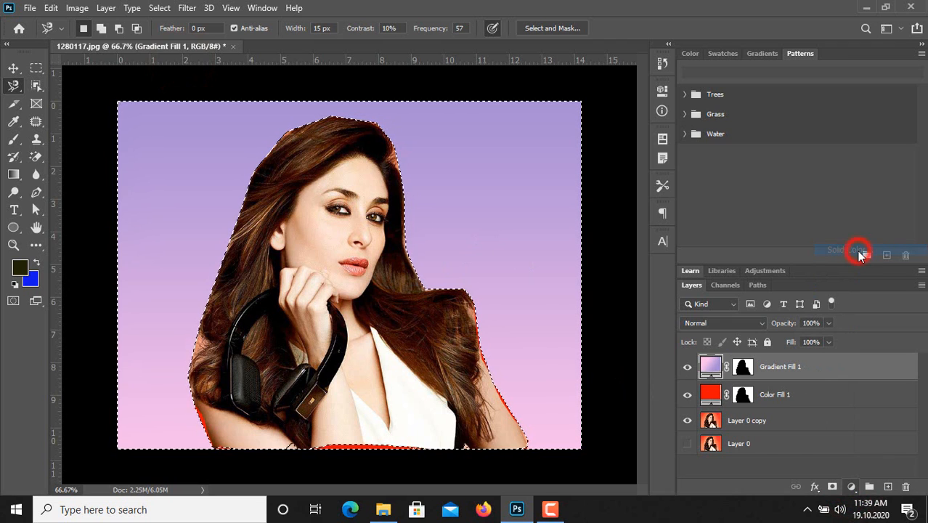
mouse_move(720, 156)
left_mouse_down()
mouse_move(644, 149)
mouse_move(614, 104)
mouse_move(689, 109)
left_mouse_up()
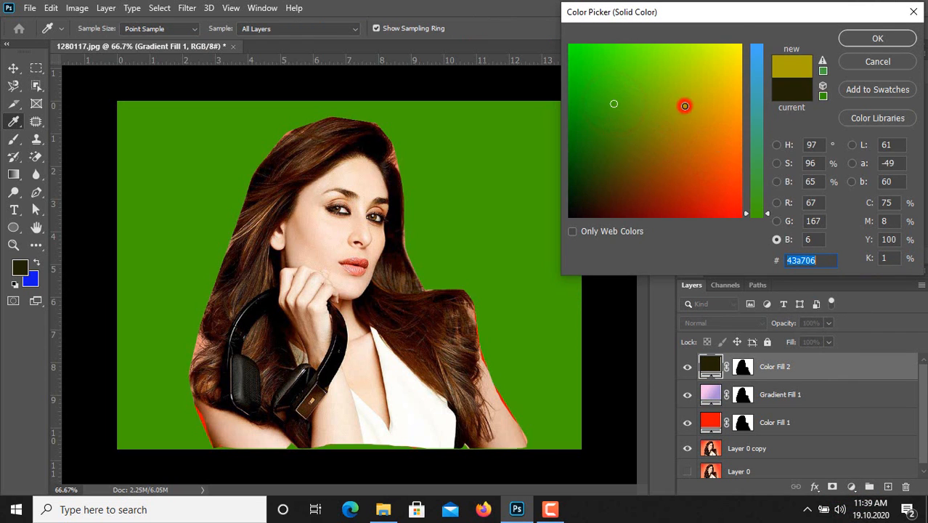
left_click(684, 106)
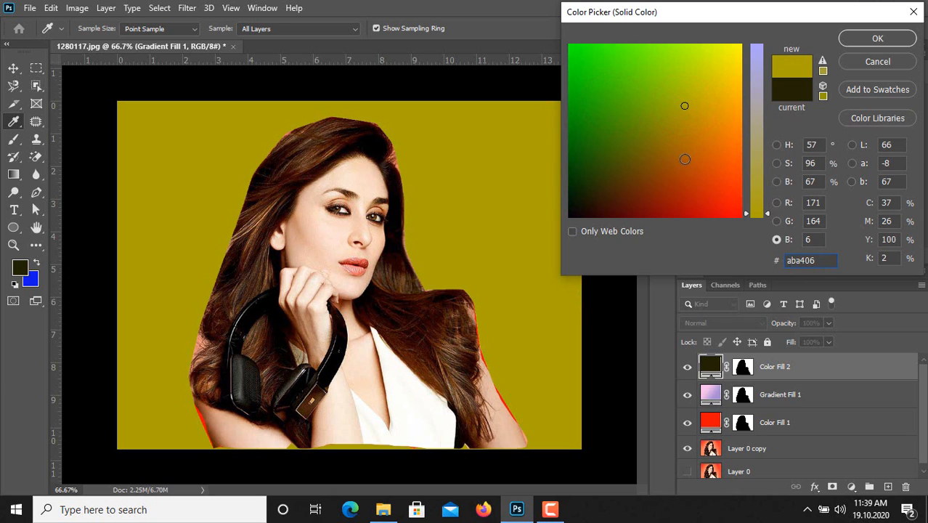
left_click(626, 171)
left_click(727, 197)
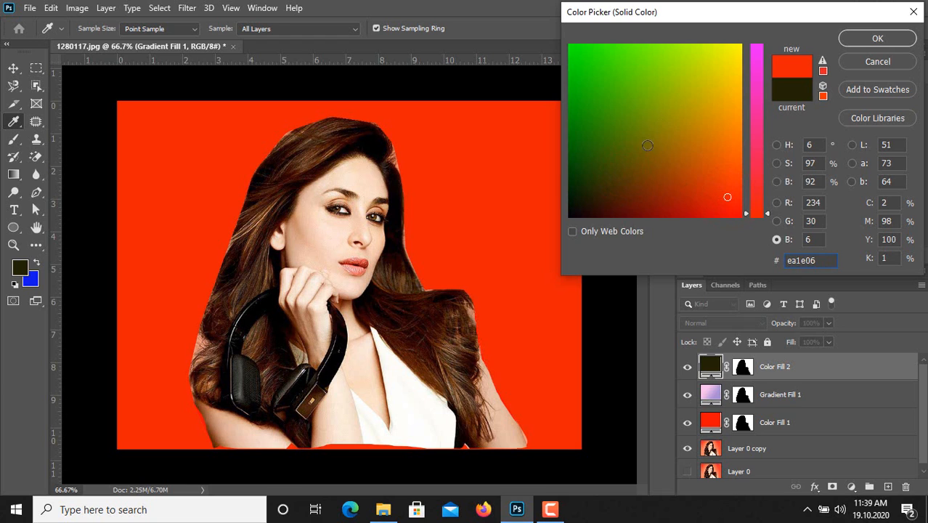
left_click(878, 38)
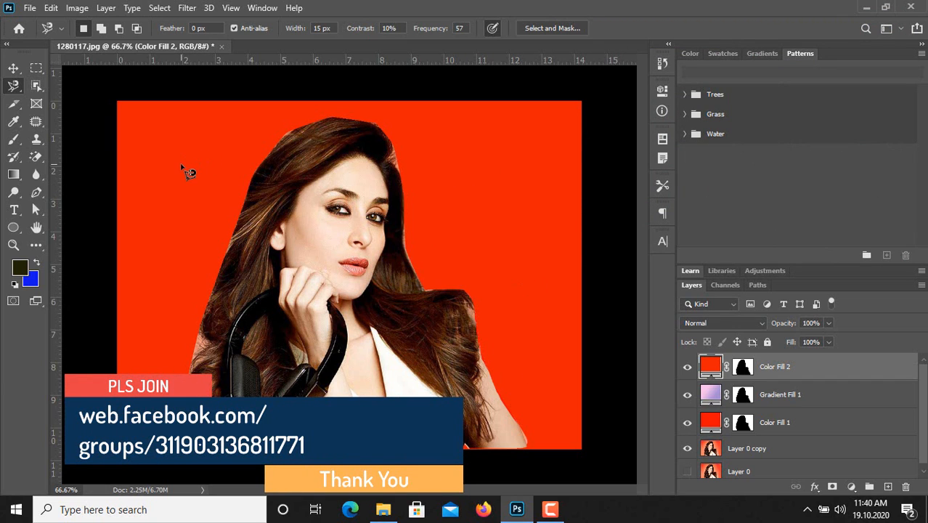
left_click(15, 86)
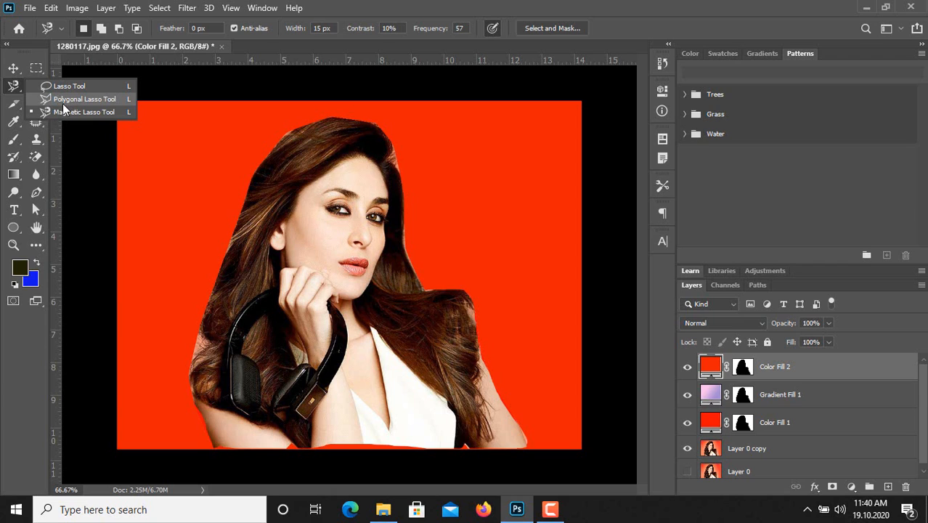
left_click(14, 87)
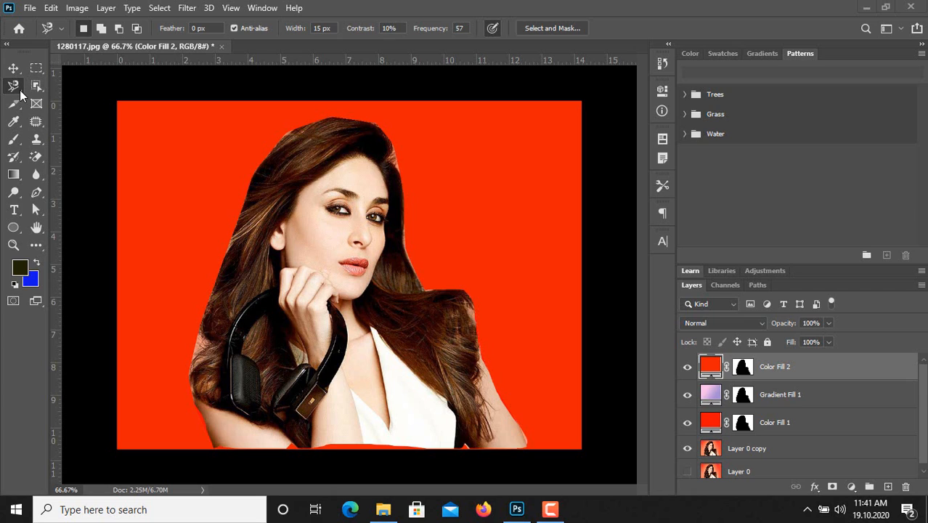
left_click(37, 193)
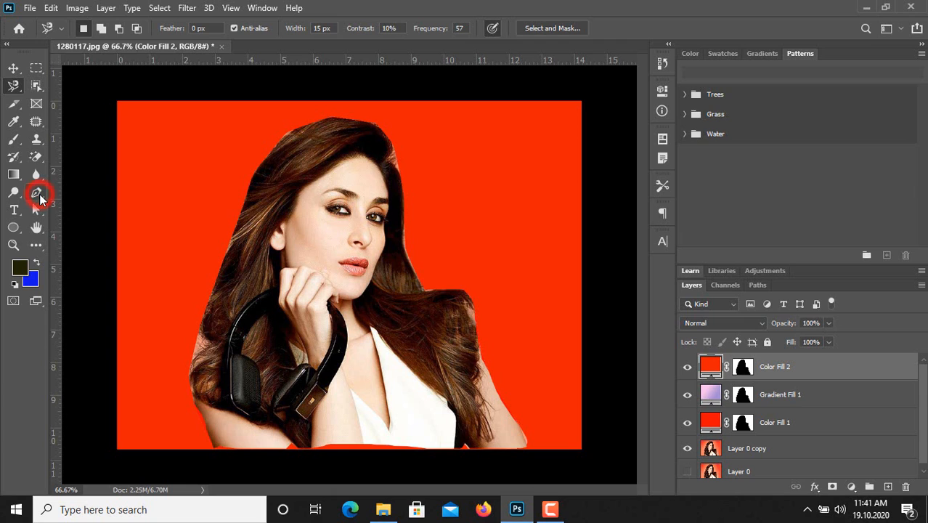